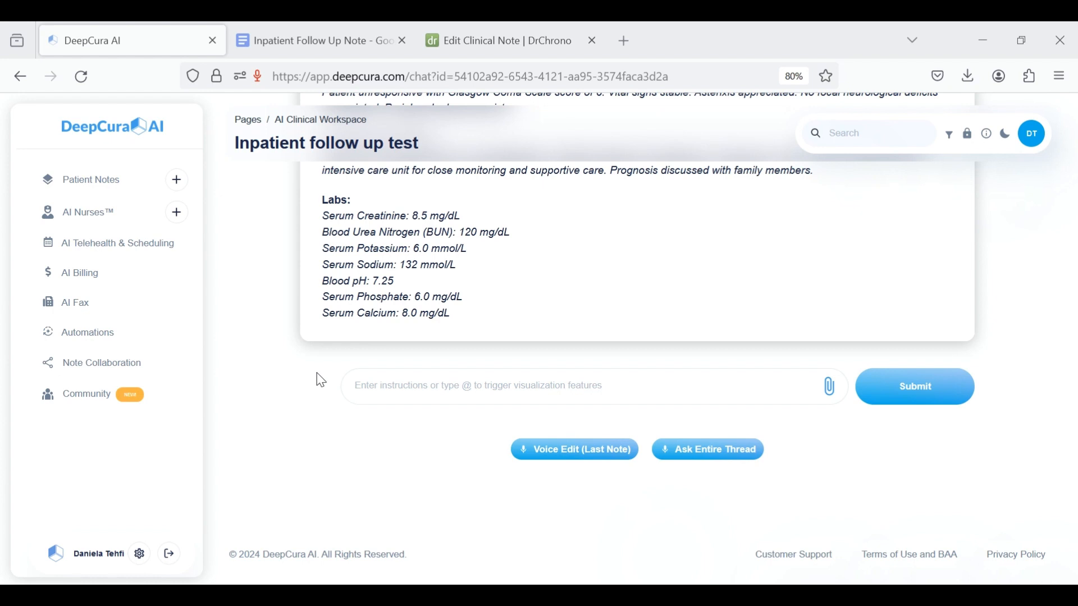
Step: Try recording and completing a short session to generate a follow-up note, and discard the attempt by reloading the page
scroll(365, 460, up, 2)
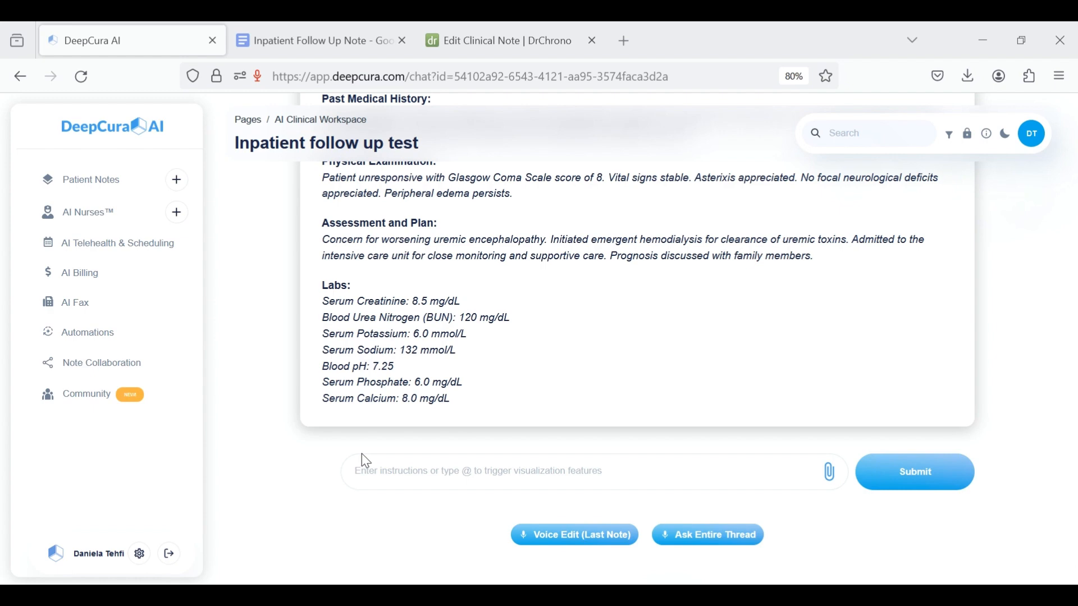
scroll(433, 370, down, 1)
scroll(437, 377, up, 20)
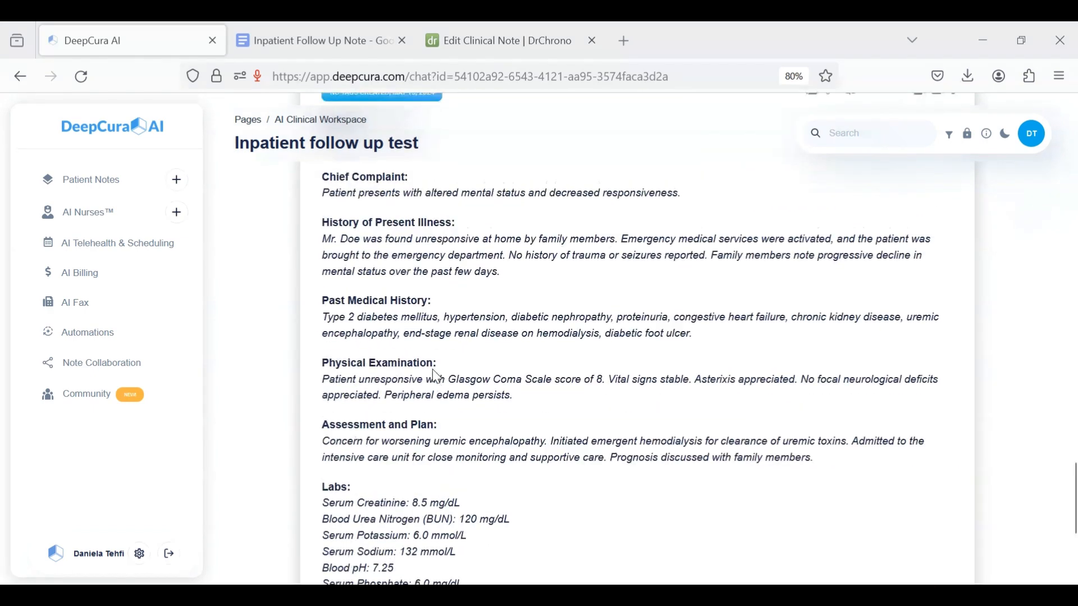
scroll(437, 377, up, 15)
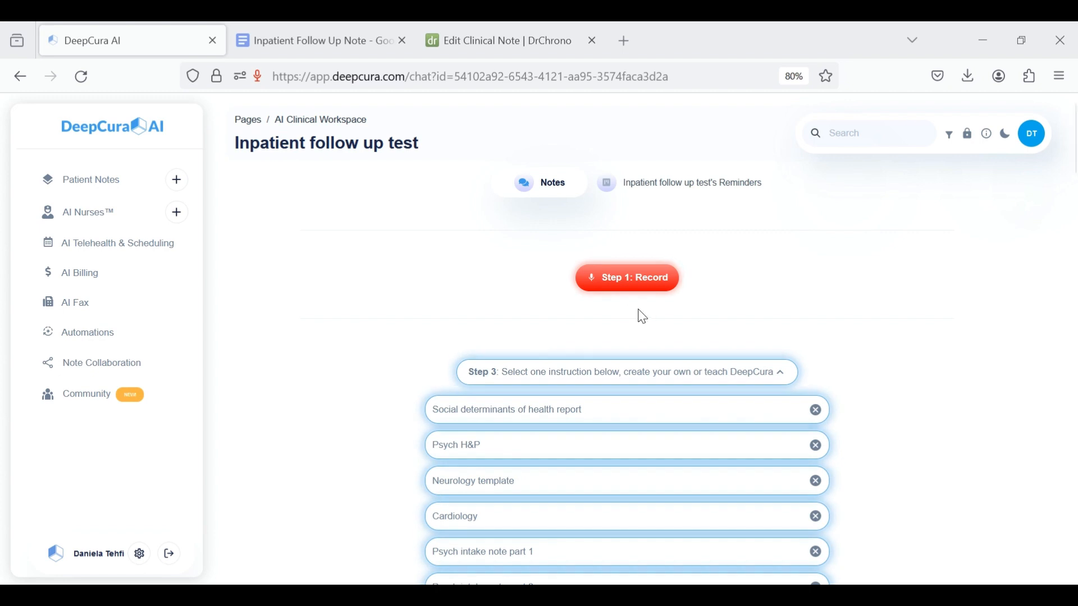
click(632, 278)
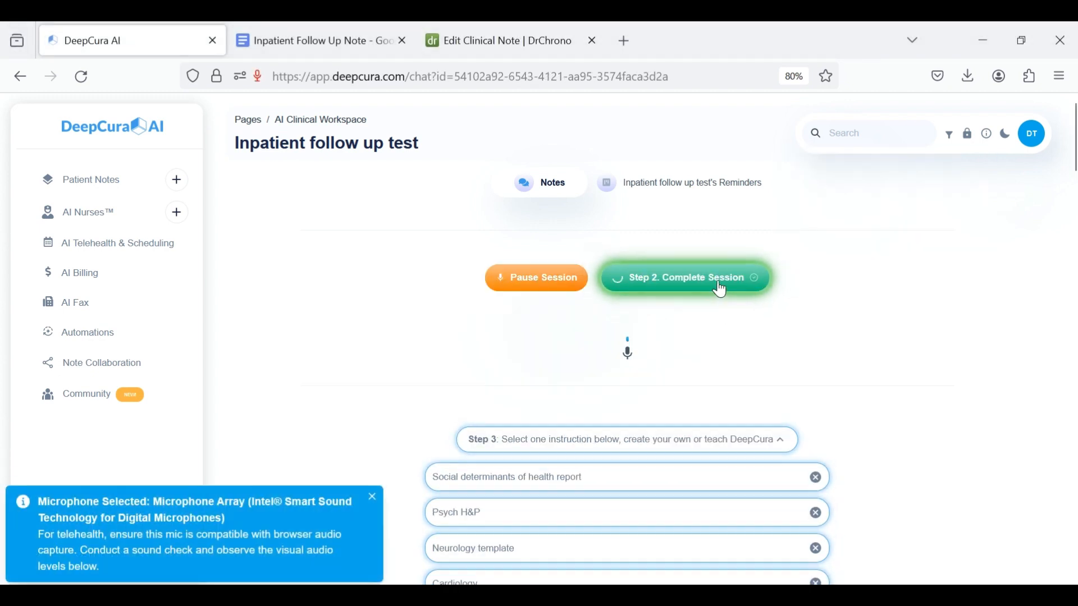
click(723, 286)
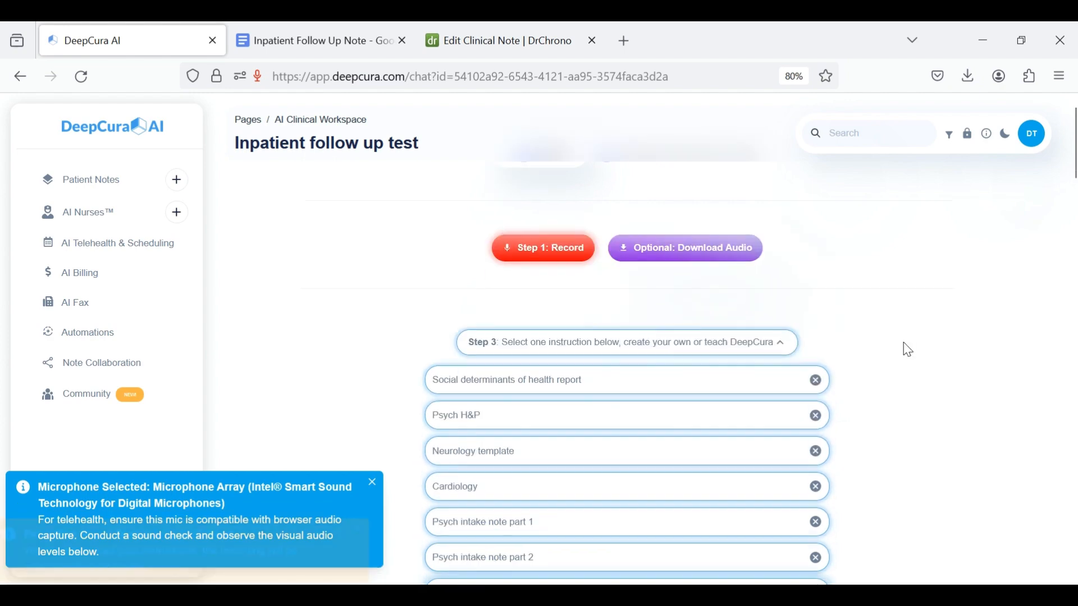
click(664, 293)
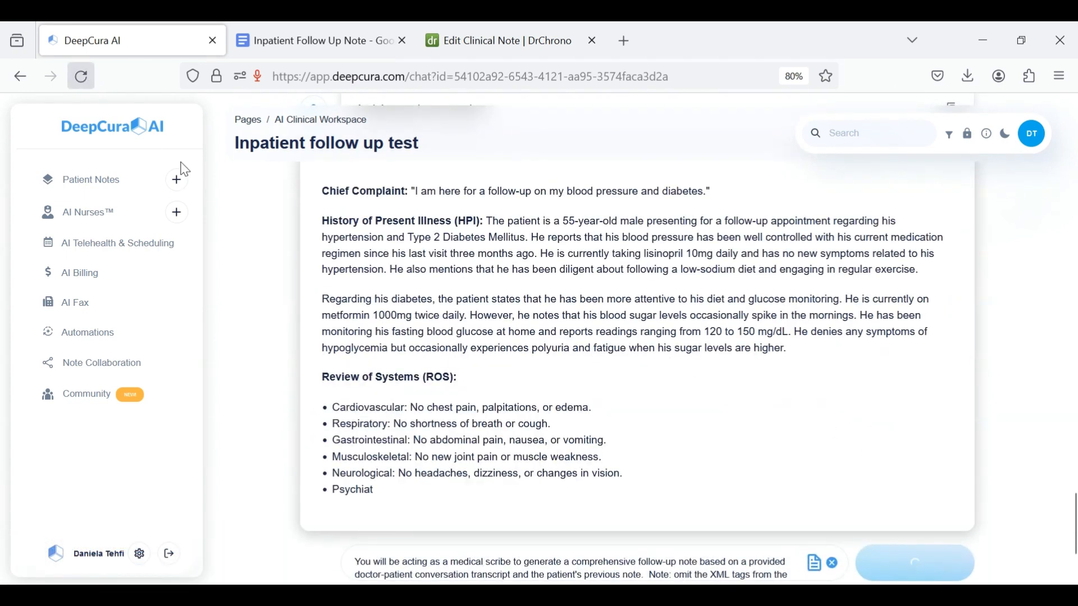
click(87, 83)
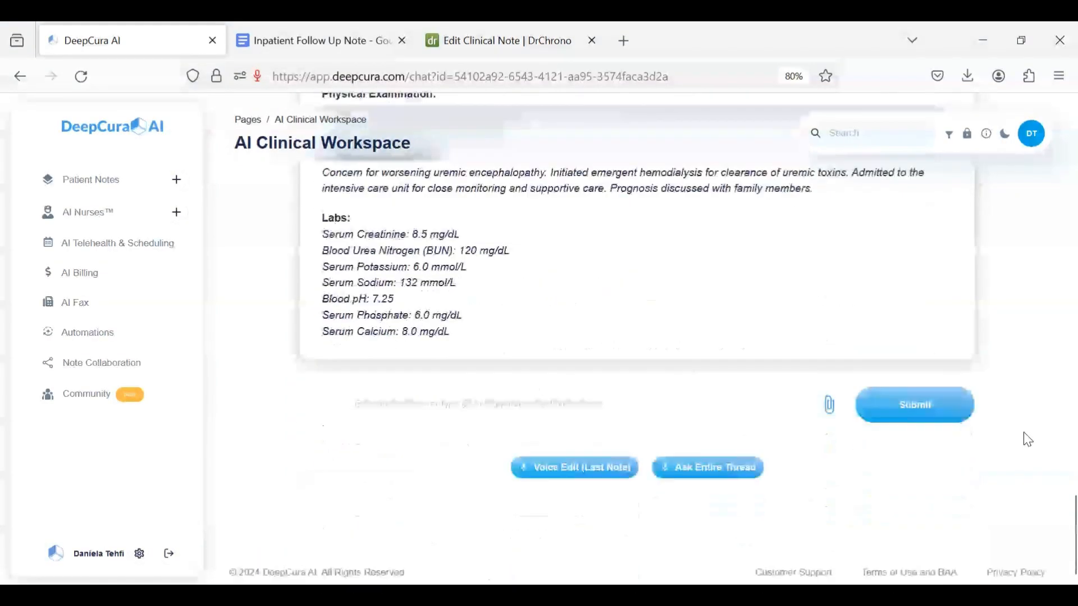
Step: Load the saved Inpatient follow up instruction into the prompt field of the clinical workspace
scroll(1028, 440, up, 20)
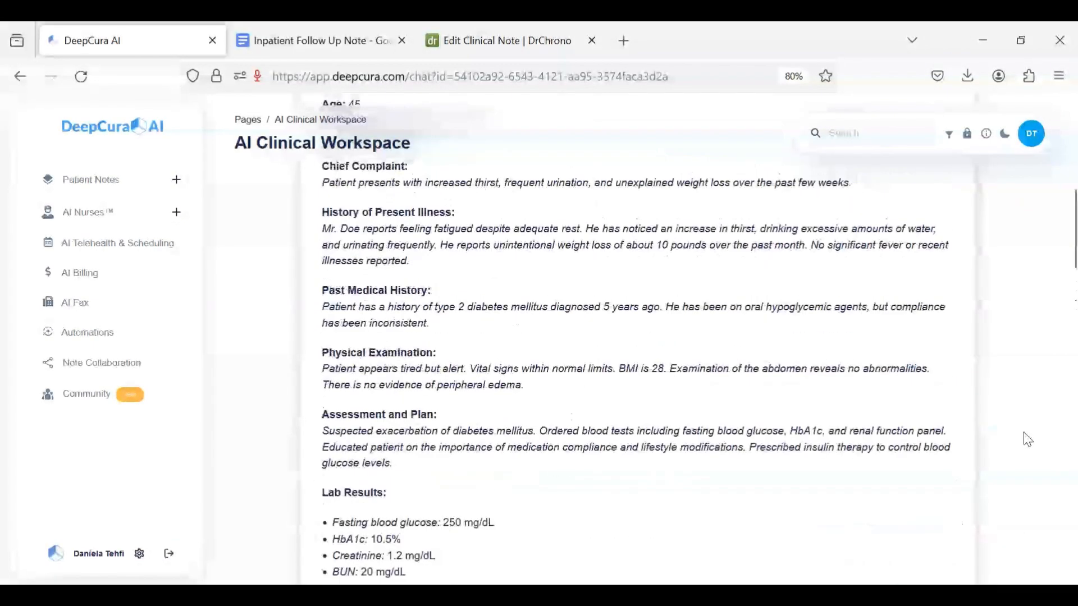
click(640, 374)
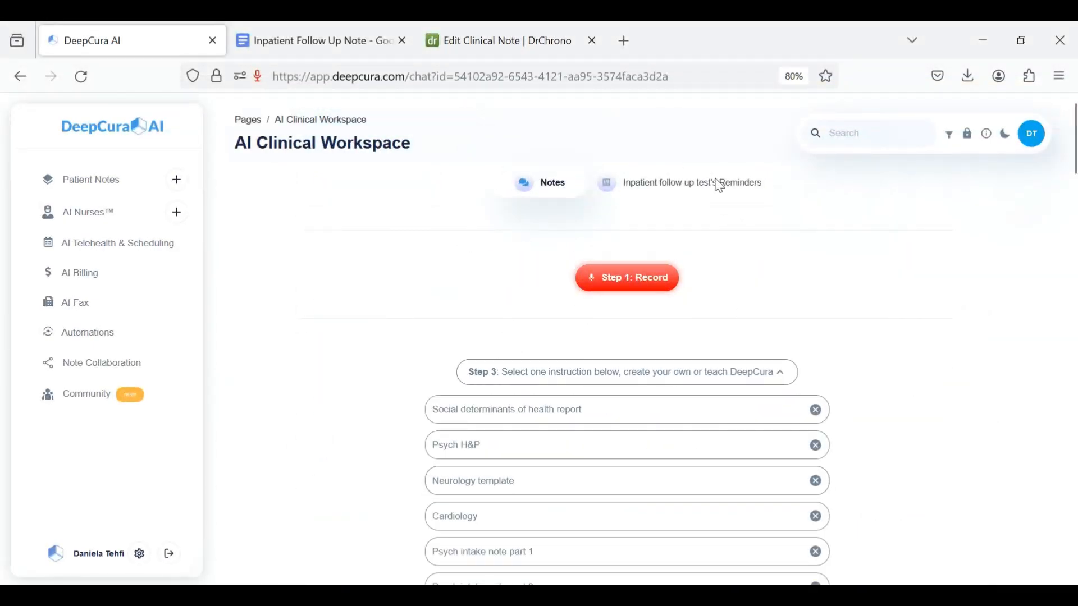
scroll(935, 395, down, 5)
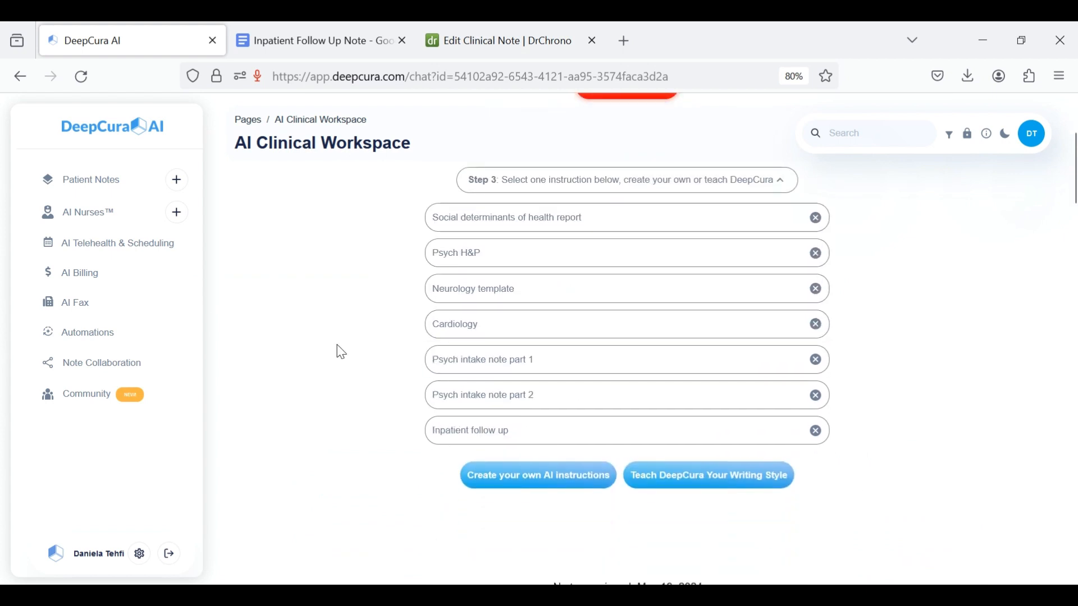
scroll(339, 352, down, 2)
click(560, 382)
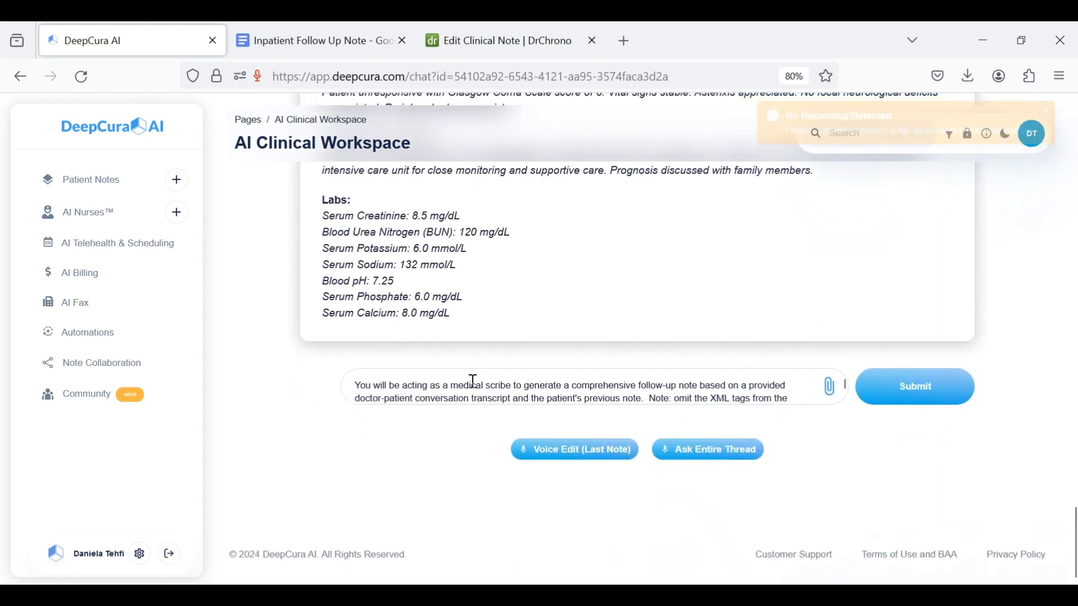
Step: Read through the loaded instruction text down to its previous_notes tags and general instructions
drag(473, 385, 603, 412)
click(573, 393)
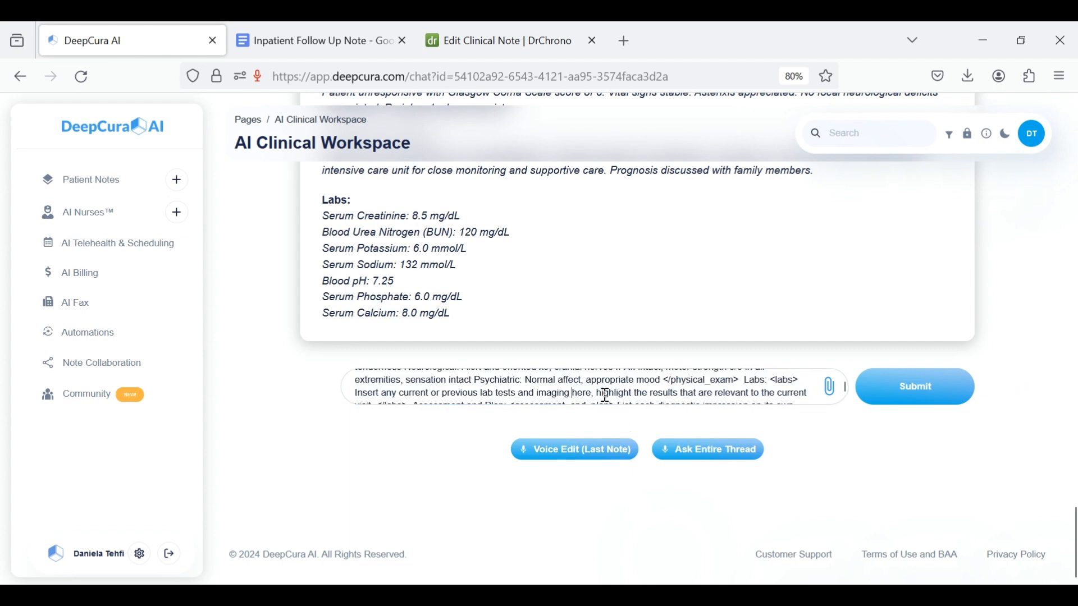
scroll(606, 396, down, 3)
scroll(584, 386, down, 2)
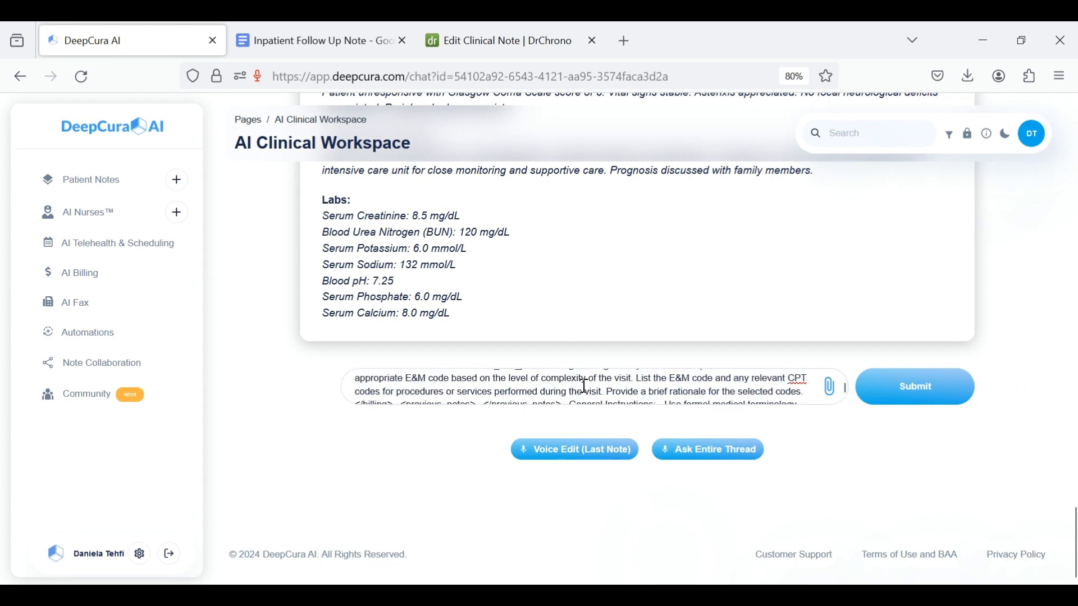
scroll(547, 393, down, 2)
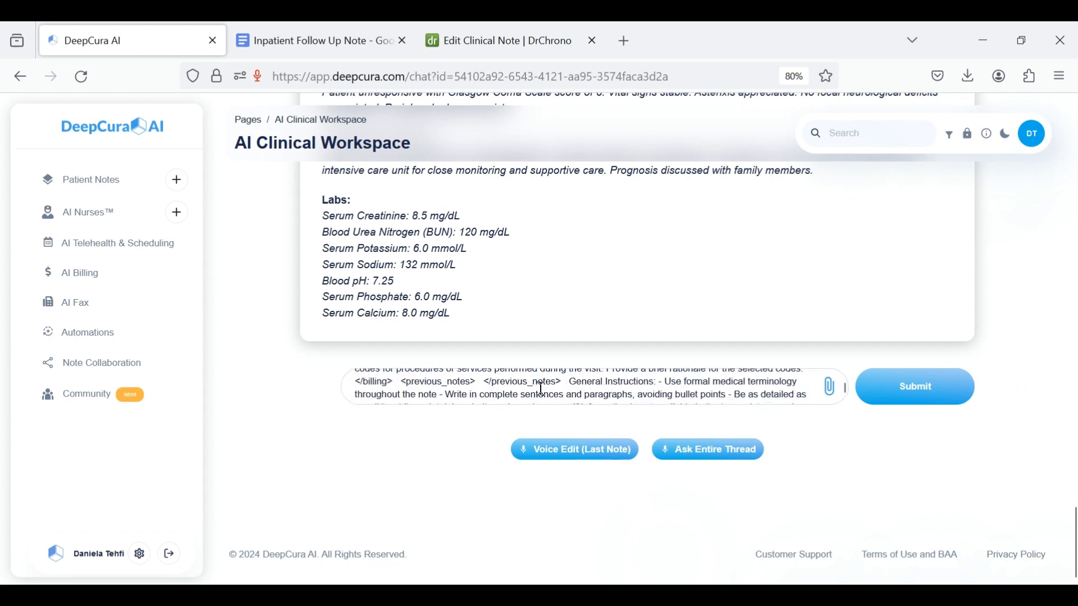
Step: Switch to the Inpatient Follow Up Note document in Google Docs and review its template sections from the introduction to Billing
click(340, 32)
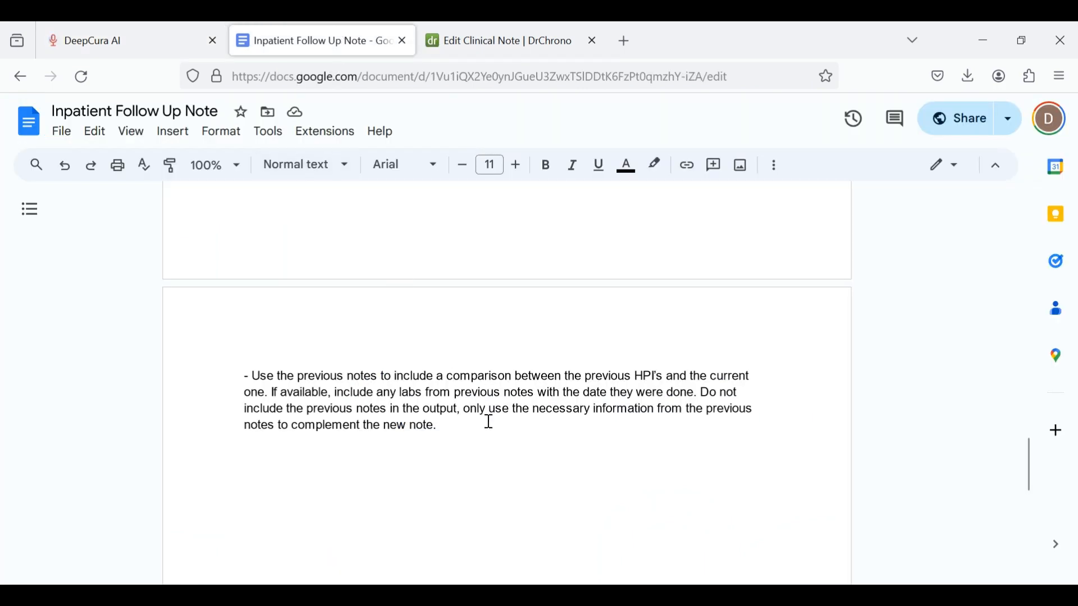
scroll(489, 423, up, 20)
drag(346, 302, 455, 447)
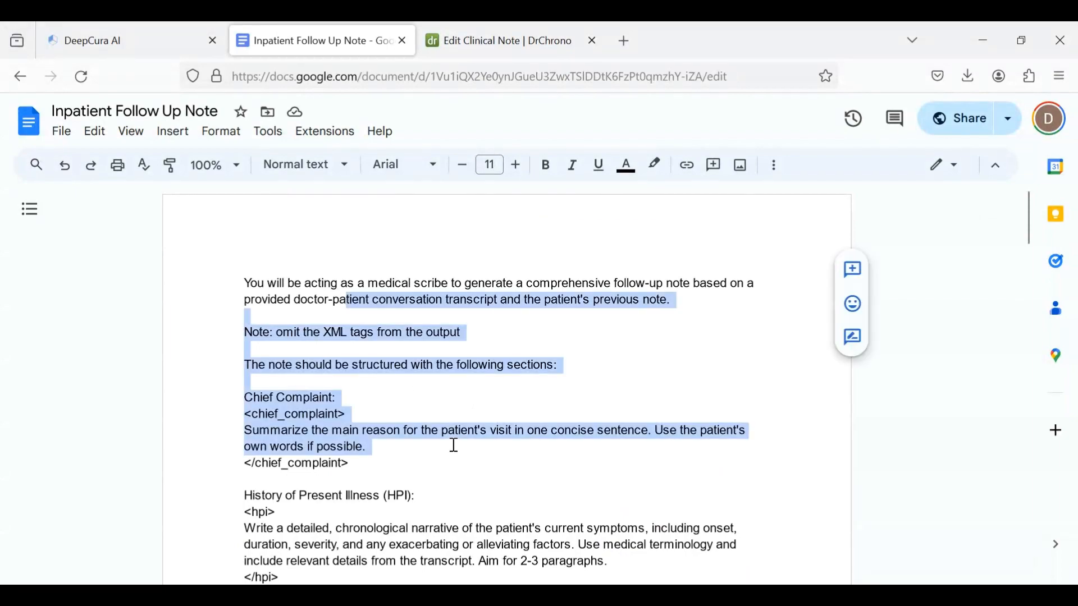
scroll(454, 444, down, 3)
click(272, 378)
click(246, 248)
shift+click(309, 272)
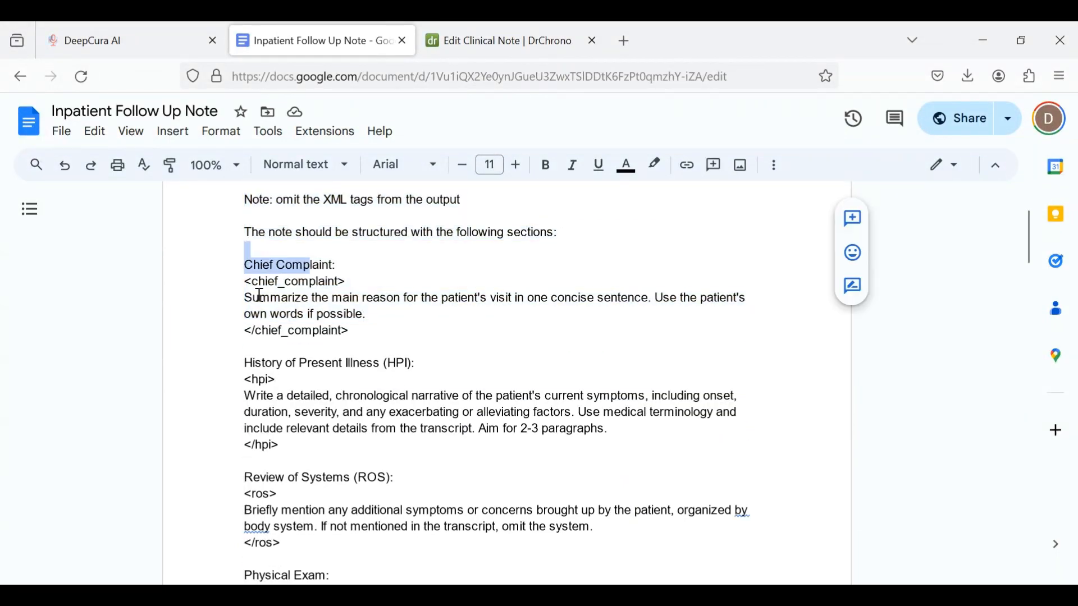
drag(260, 295, 343, 332)
scroll(343, 332, down, 15)
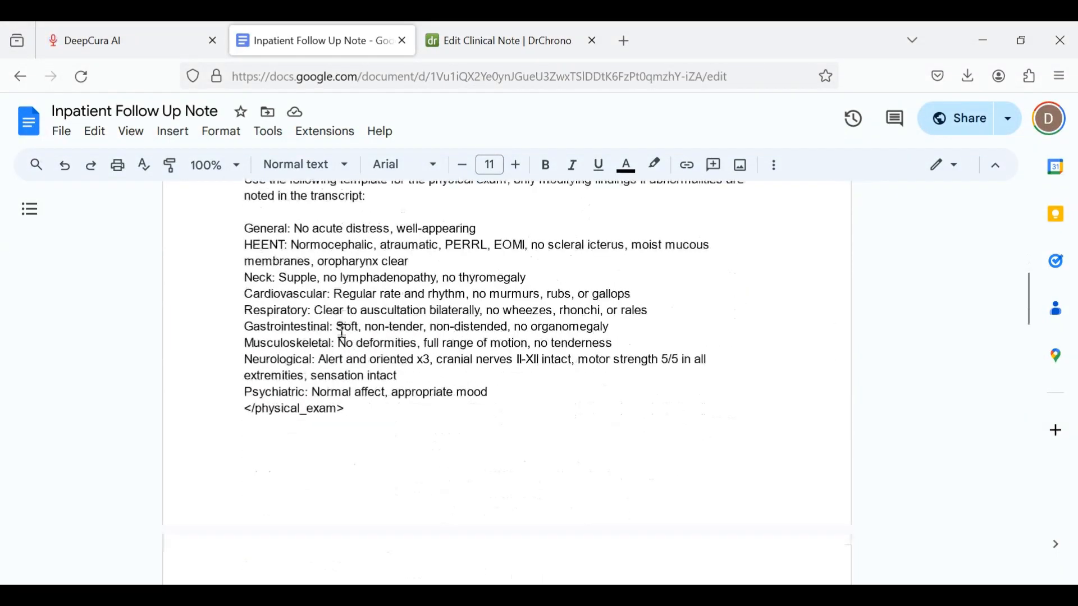
scroll(342, 331, down, 6)
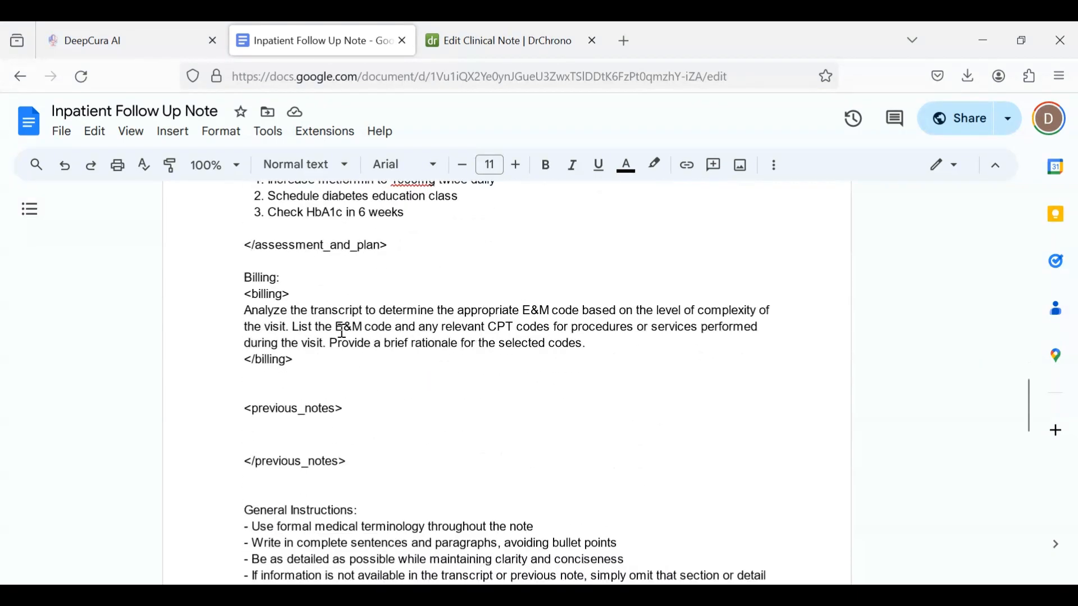
Step: Examine the previous_notes tags and the blank space between them below the Billing section
click(217, 287)
drag(333, 342, 370, 354)
click(361, 346)
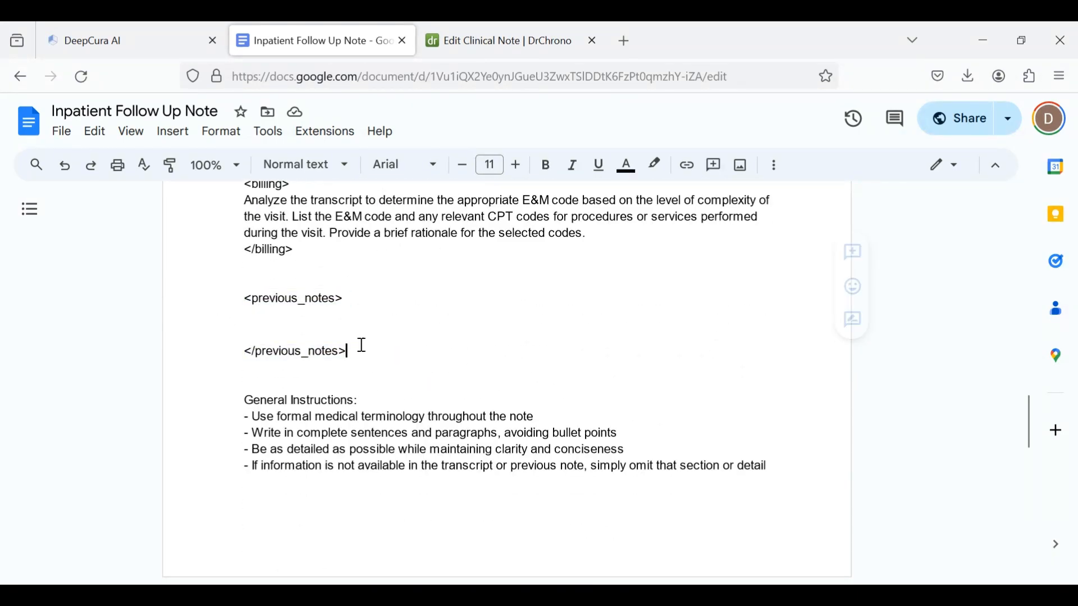
click(335, 323)
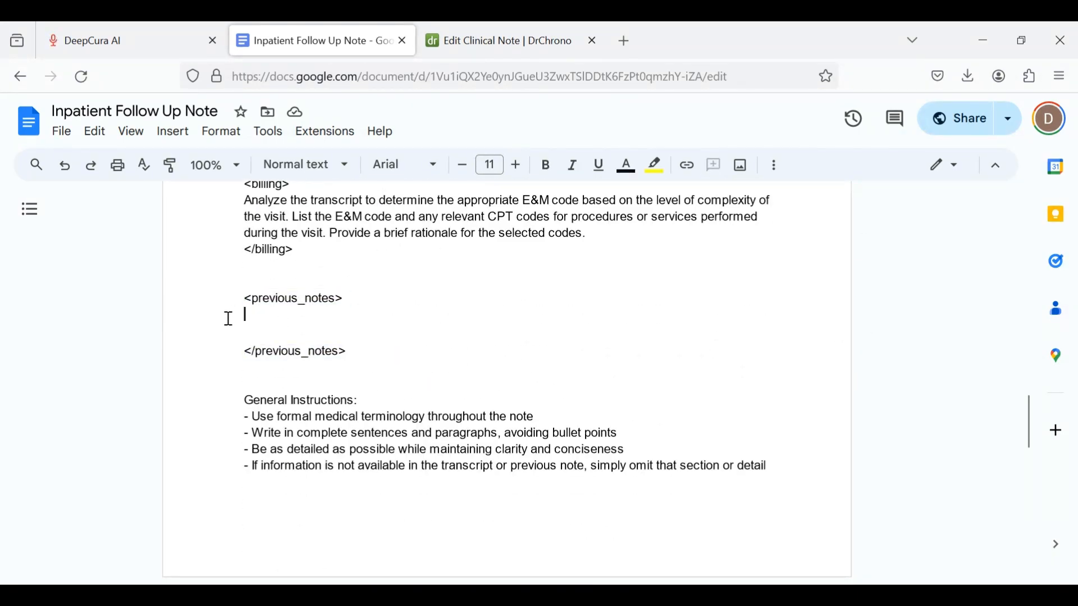
drag(228, 318, 335, 337)
drag(233, 303, 356, 352)
click(308, 325)
Step: Examine the last general instruction about comparing previous HPIs, including dated labs and leaving previous notes out of the output
scroll(308, 325, down, 3)
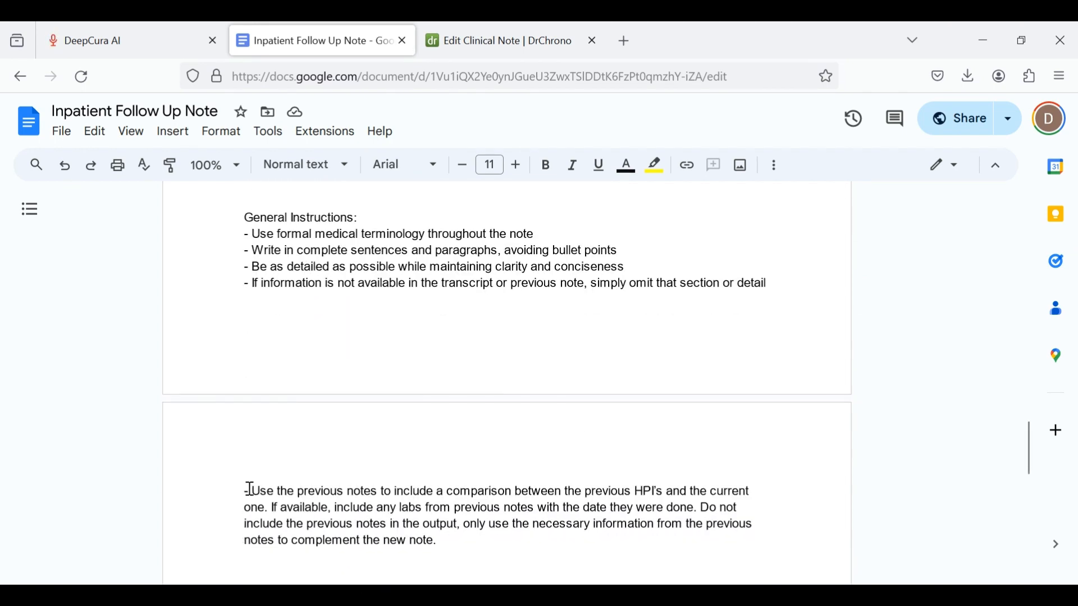
drag(250, 490, 460, 542)
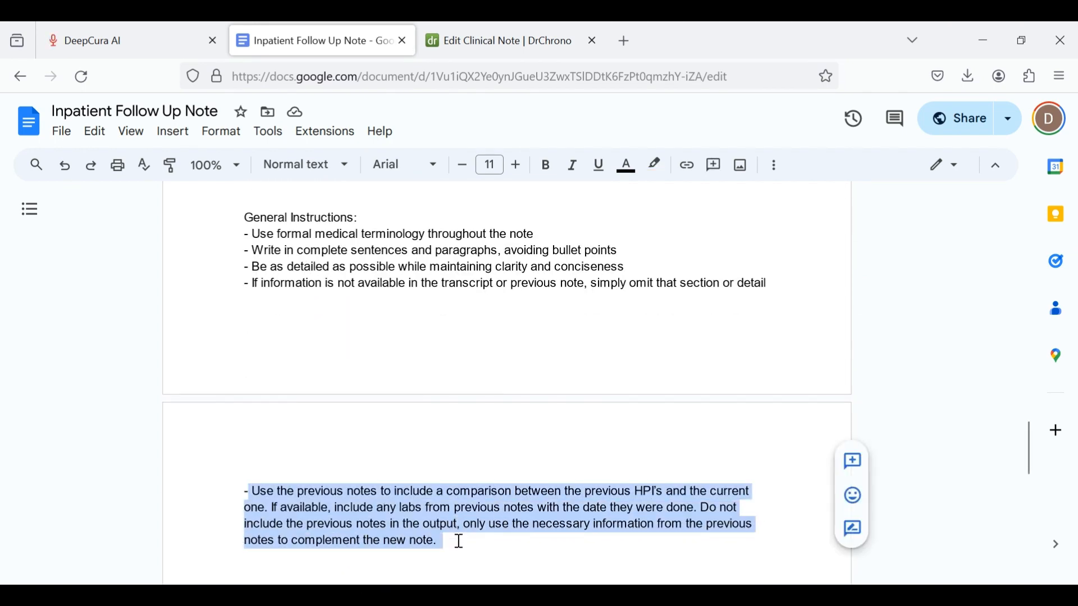
click(460, 542)
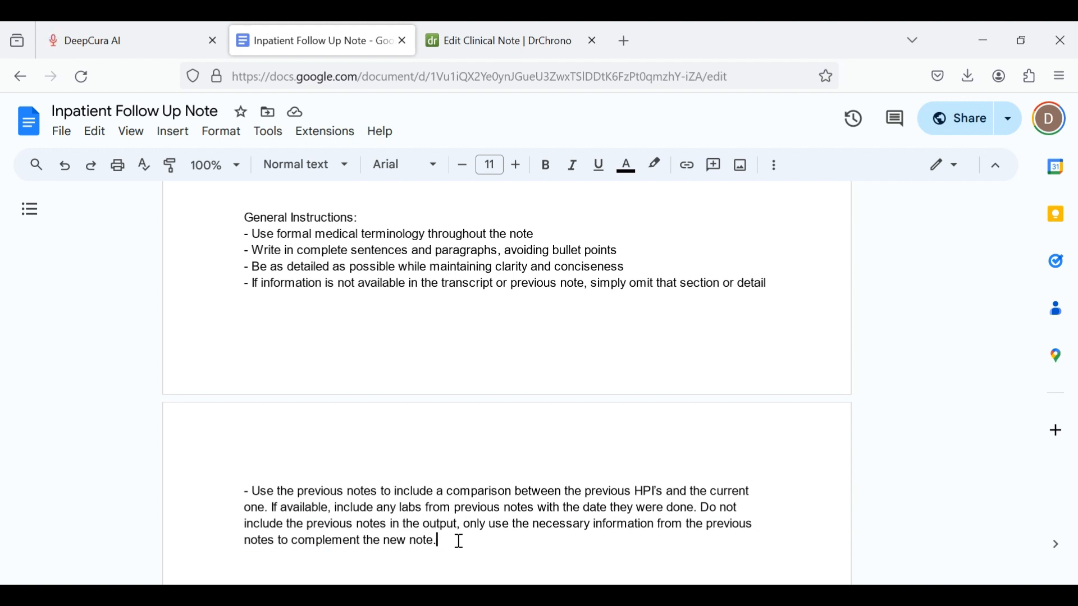
drag(296, 492, 427, 492)
click(461, 508)
drag(416, 508, 534, 508)
click(592, 508)
drag(702, 526, 701, 531)
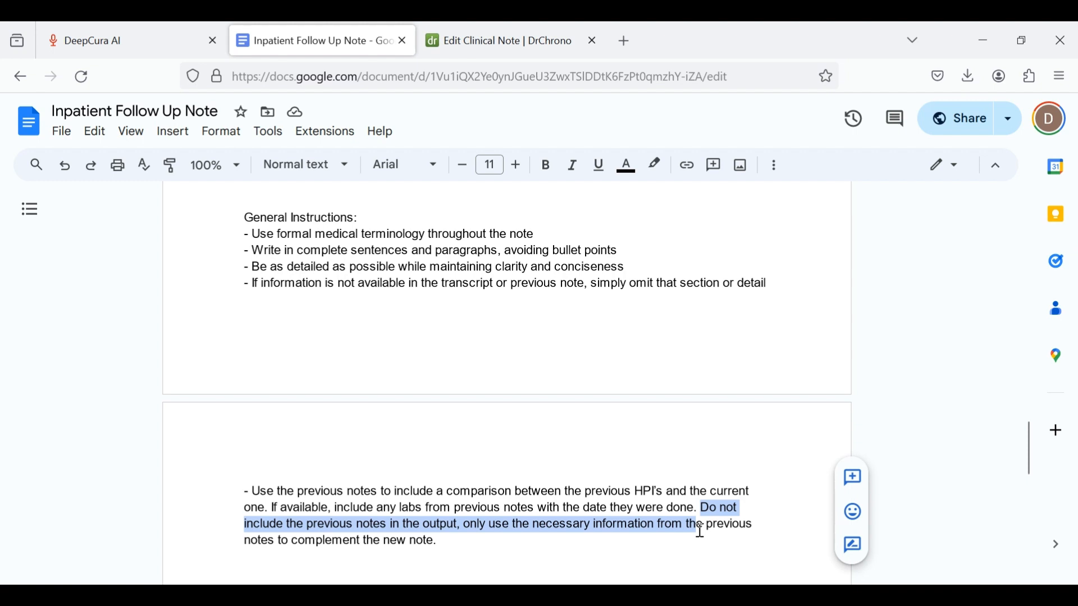
click(449, 528)
drag(489, 526, 603, 526)
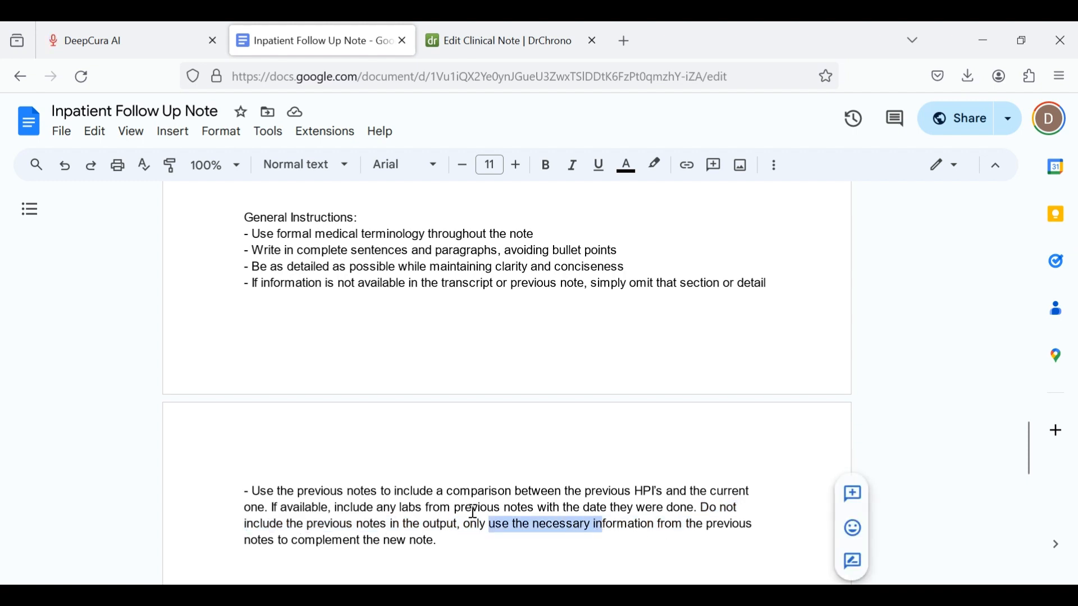
scroll(471, 510, down, 1)
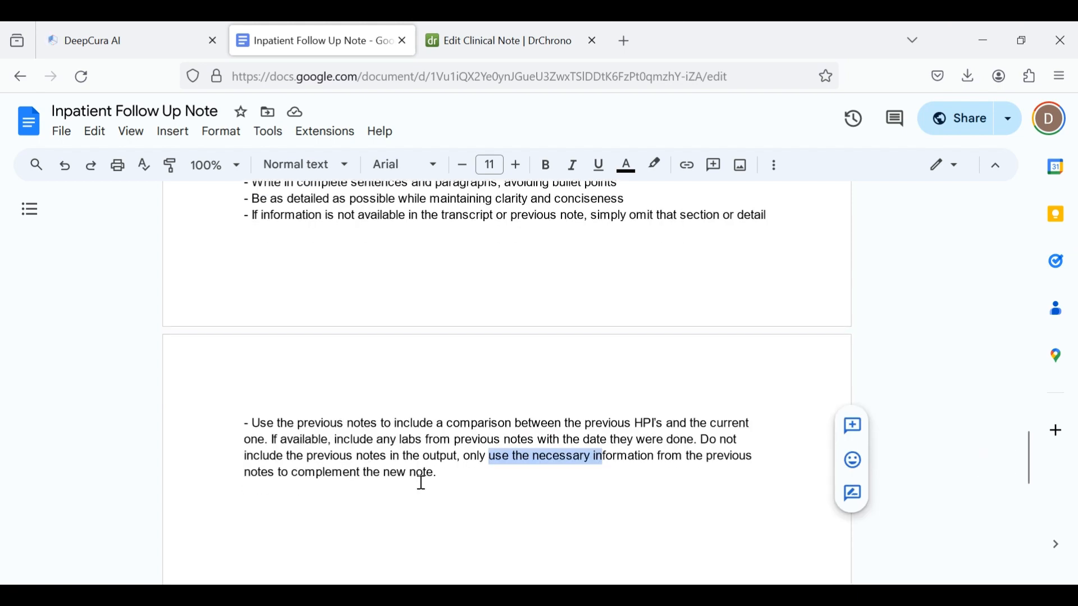
scroll(440, 437, up, 1)
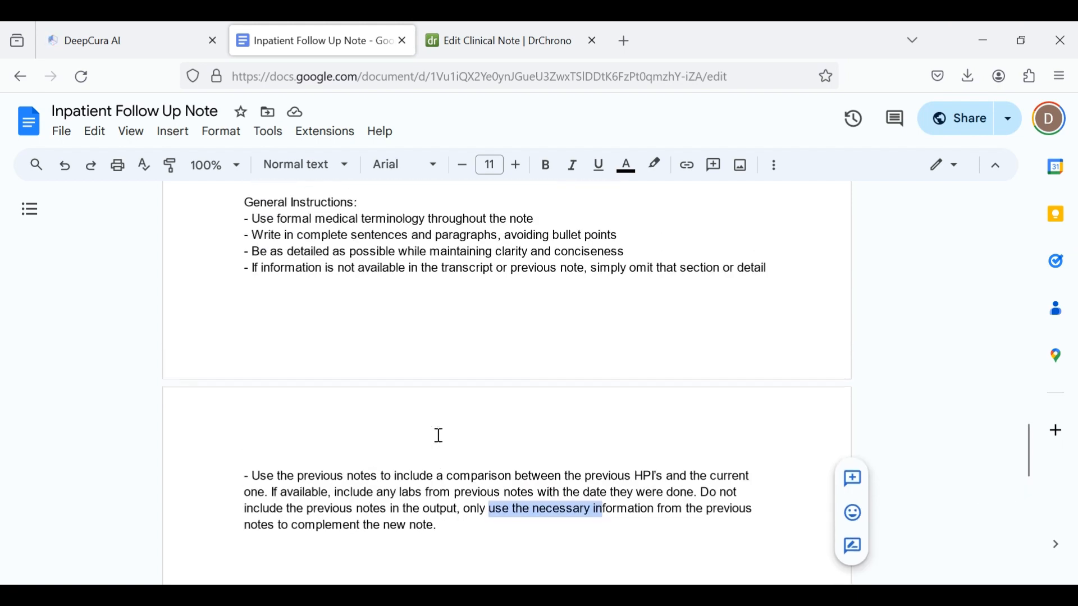
Step: Select the entire template text in the Inpatient Follow Up Note document
scroll(476, 456, up, 5)
click(373, 382)
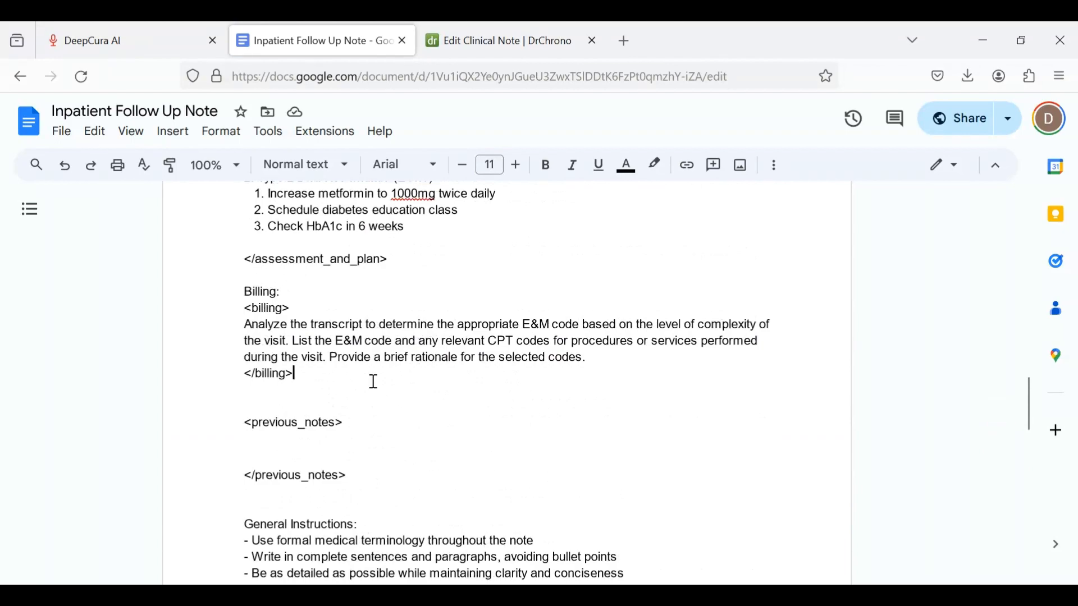
key(ctrl+a)
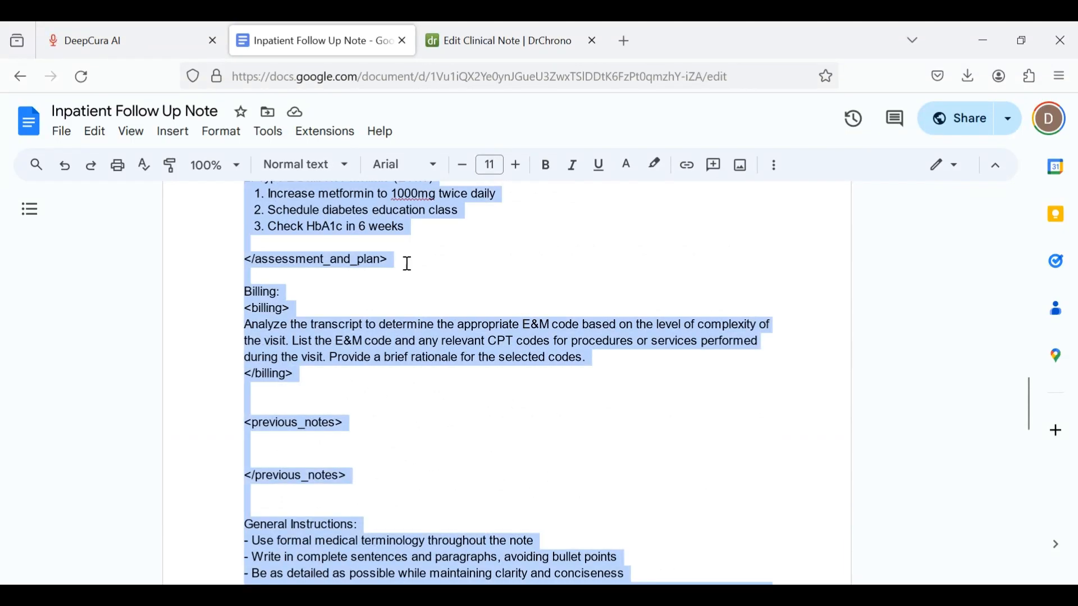
Step: Switch back to DeepCura AI and delete the saved Inpatient follow up instruction
click(79, 23)
scroll(404, 253, up, 10)
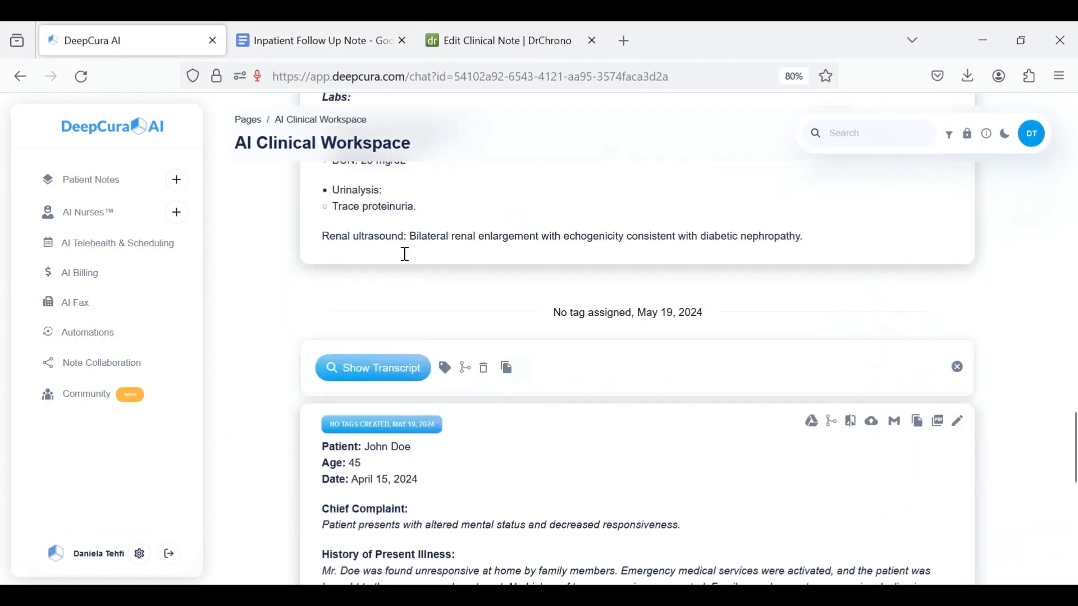
scroll(406, 260, up, 10)
scroll(743, 332, down, 3)
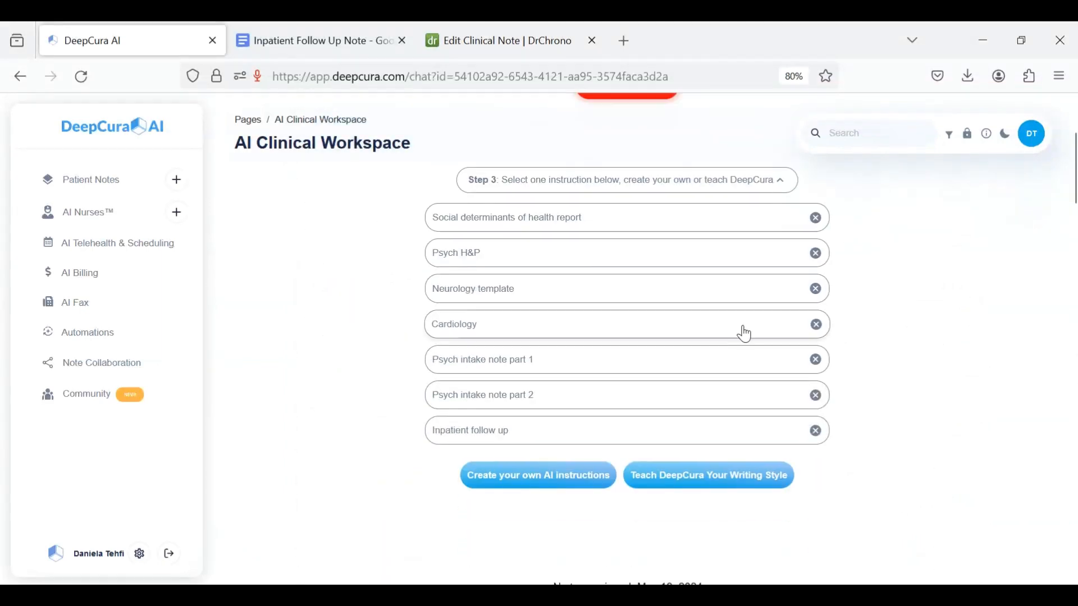
click(820, 432)
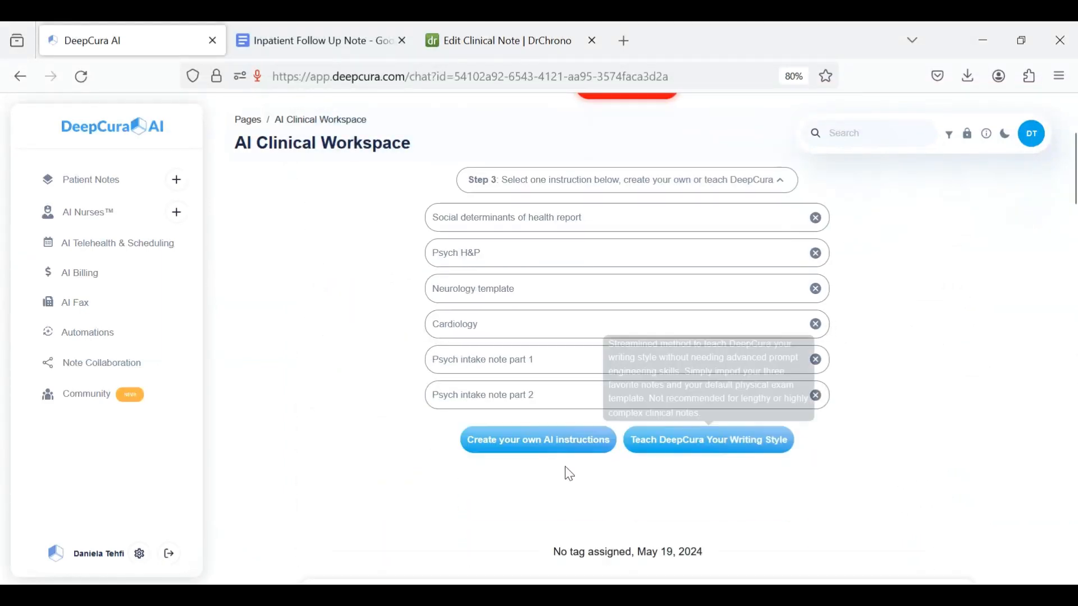
Step: Start a new custom AI instruction and title it "Inpatient follow up"
click(515, 447)
click(426, 493)
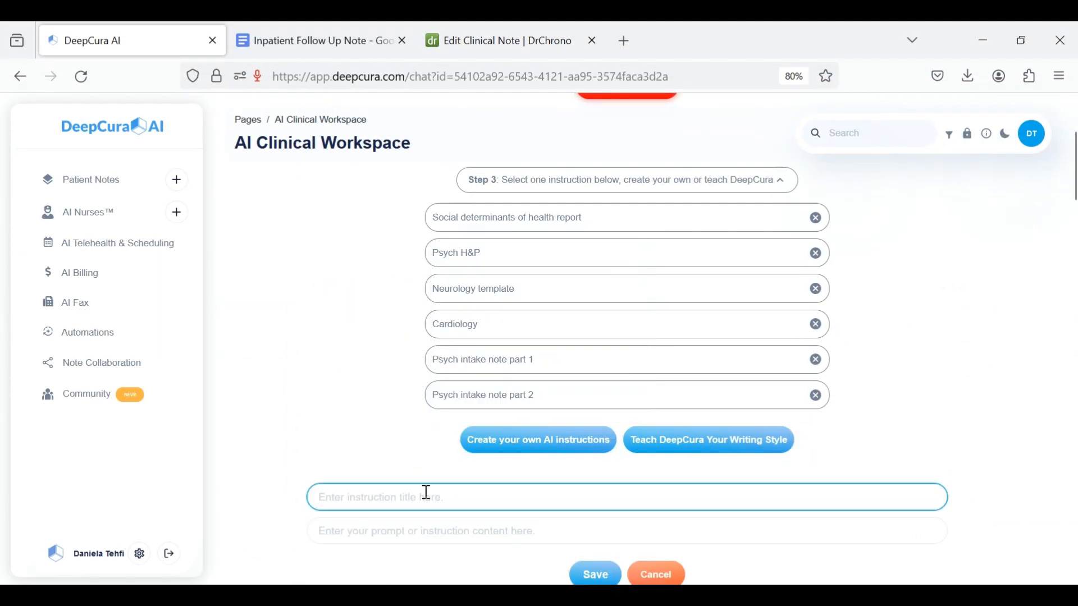
text(iNP)
key(BackSpace)
key(BackSpace)
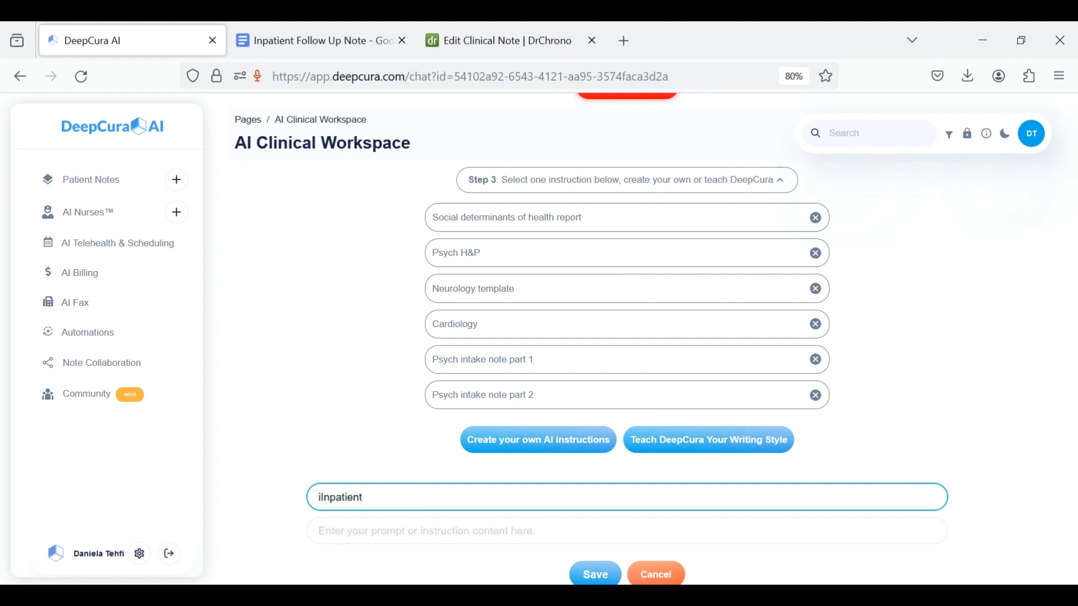
drag(393, 500, 298, 501)
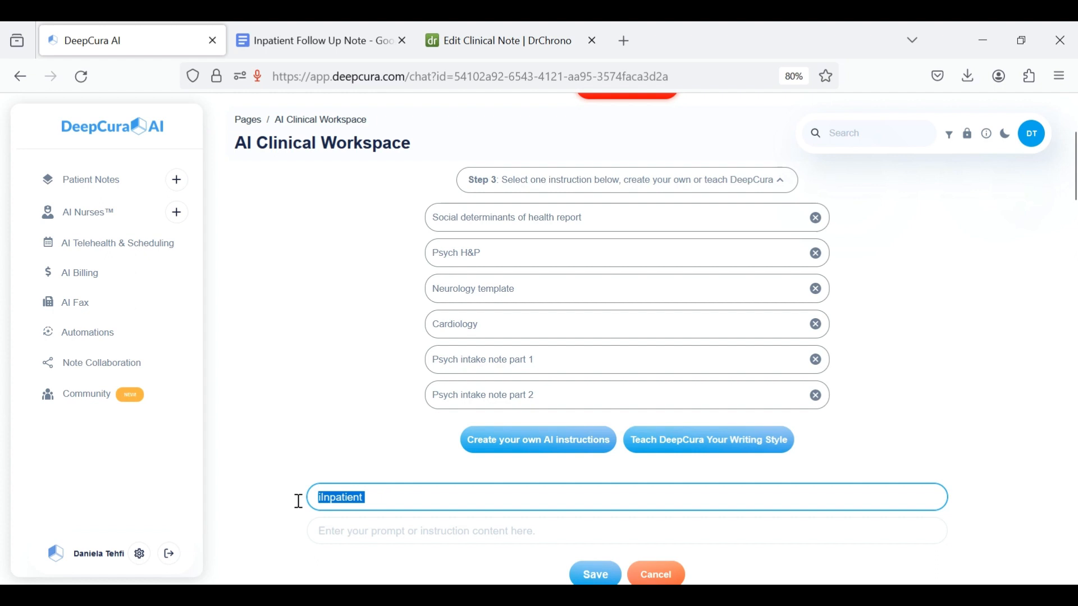
text(Inpatient follow up)
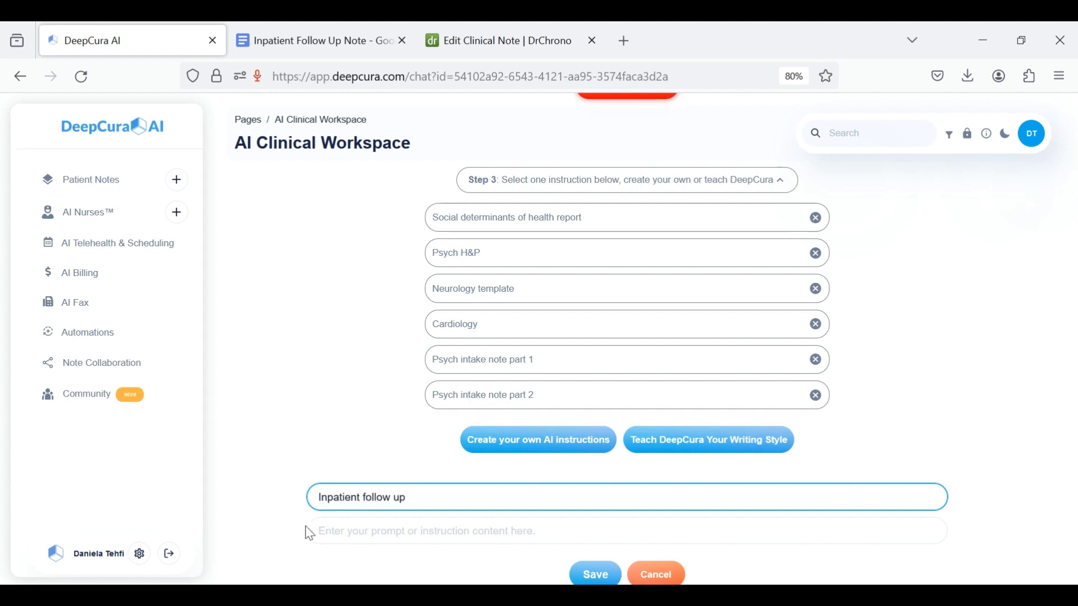
Step: Paste the copied follow-up note template as the instruction content and save the instruction
click(376, 534)
key(ctrl+v)
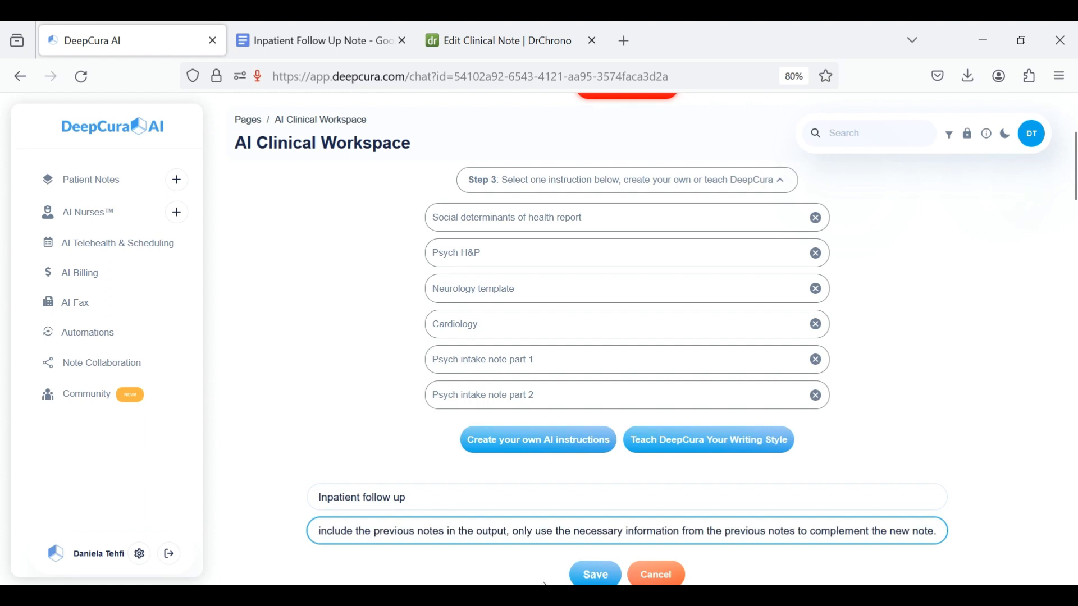
click(593, 576)
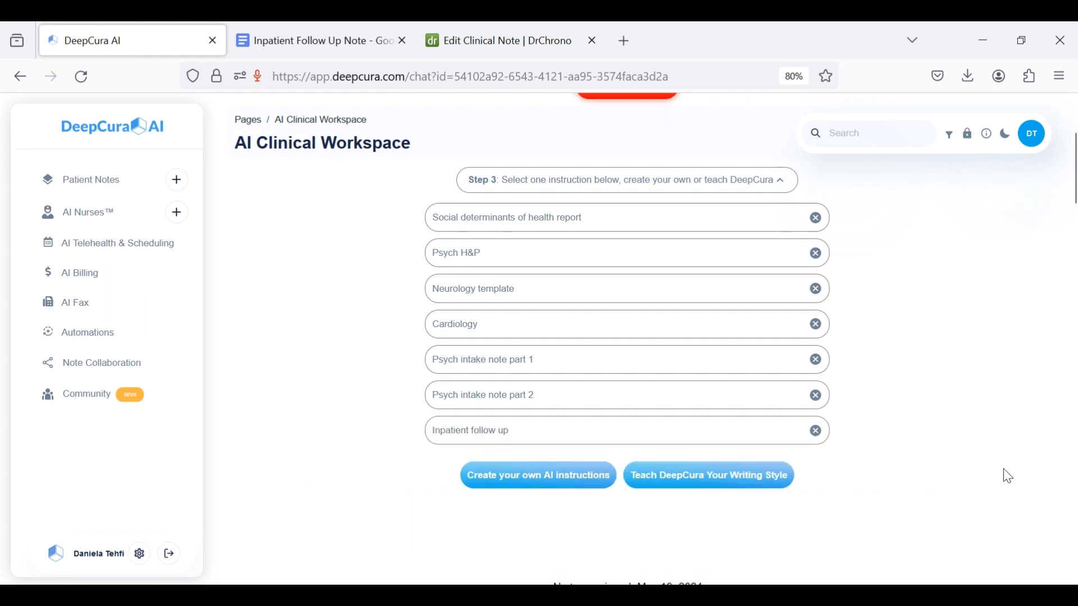
Step: Load the saved Inpatient follow up instruction into the prompt and place the cursor between the previous_notes tags
scroll(1008, 476, down, 3)
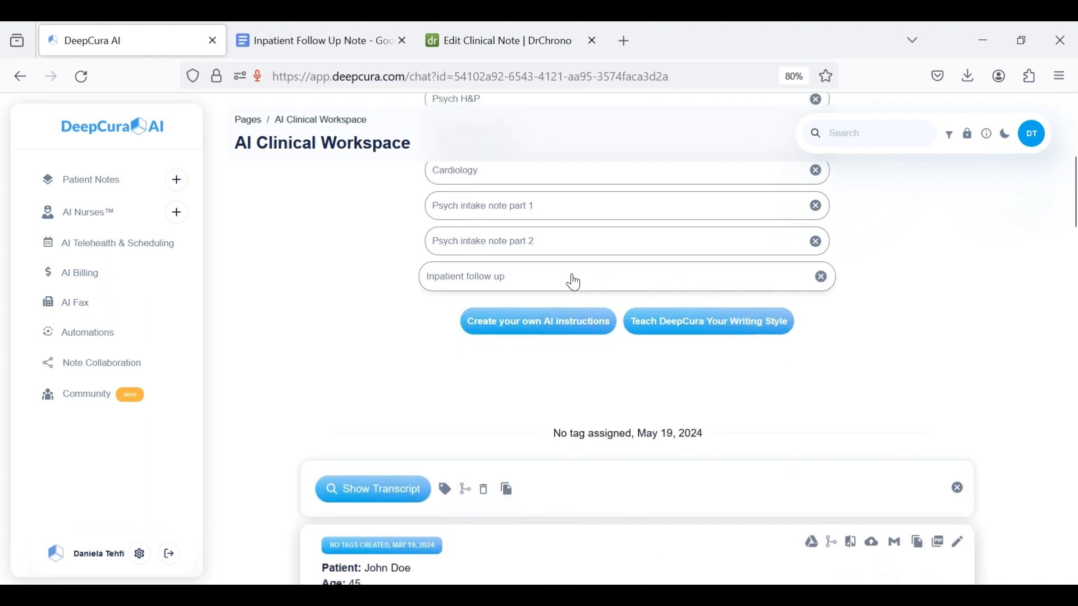
scroll(573, 284, up, 2)
click(504, 369)
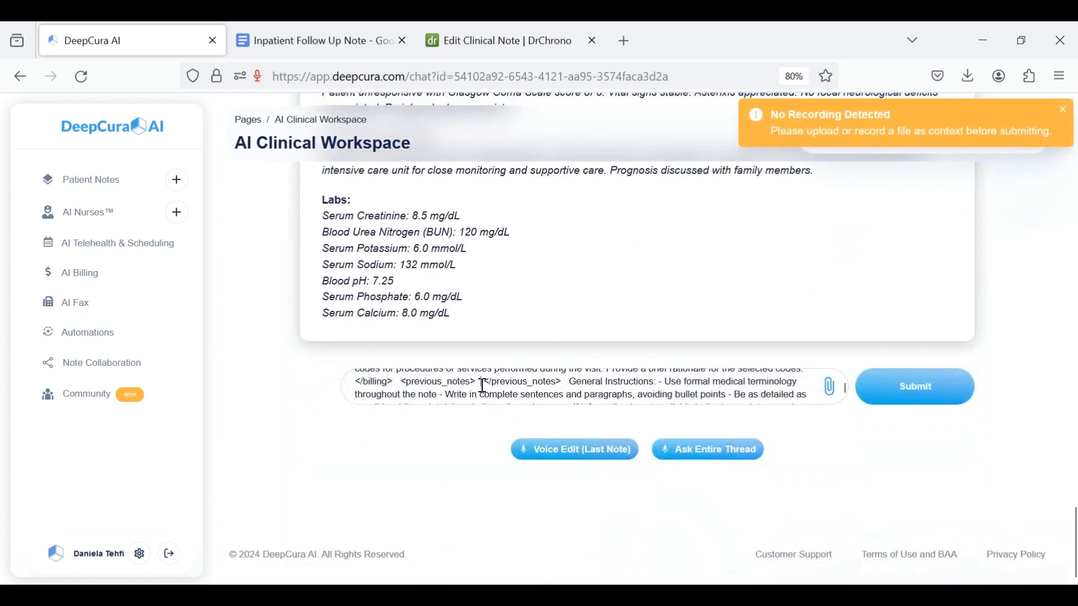
scroll(487, 390, up, 1)
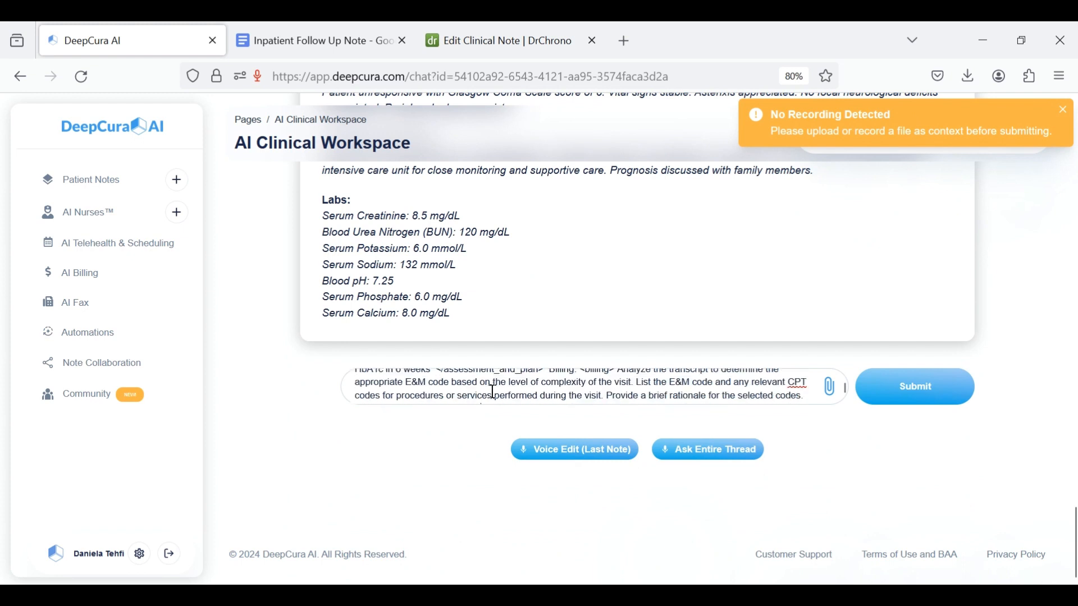
scroll(486, 391, down, 1)
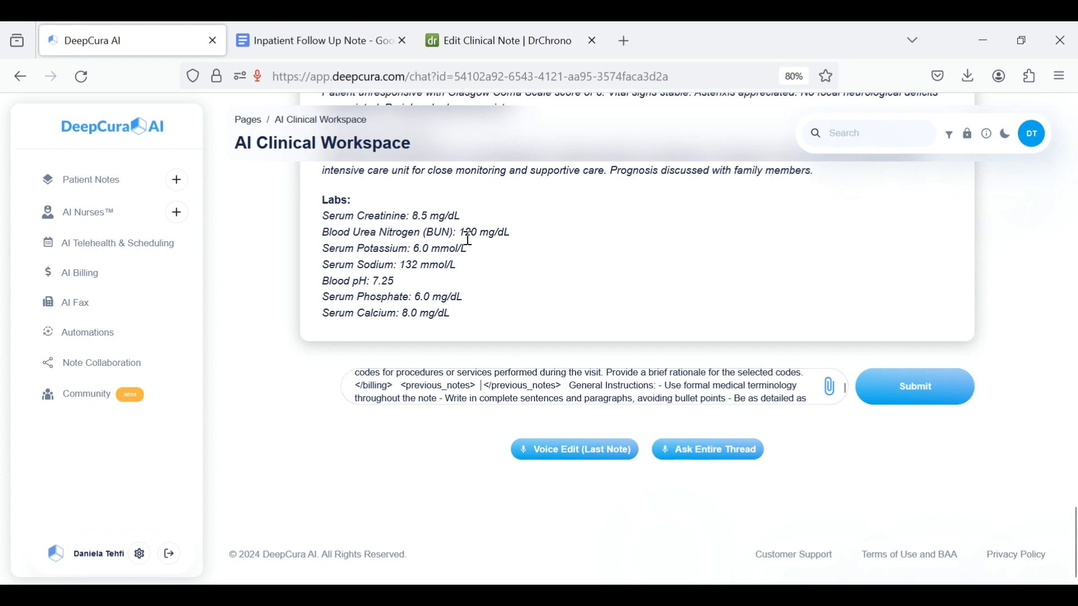
Step: Copy the February 15, 2023 note from the thread and return to the previous_notes tags in the prompt
scroll(543, 315, up, 3)
scroll(617, 371, up, 10)
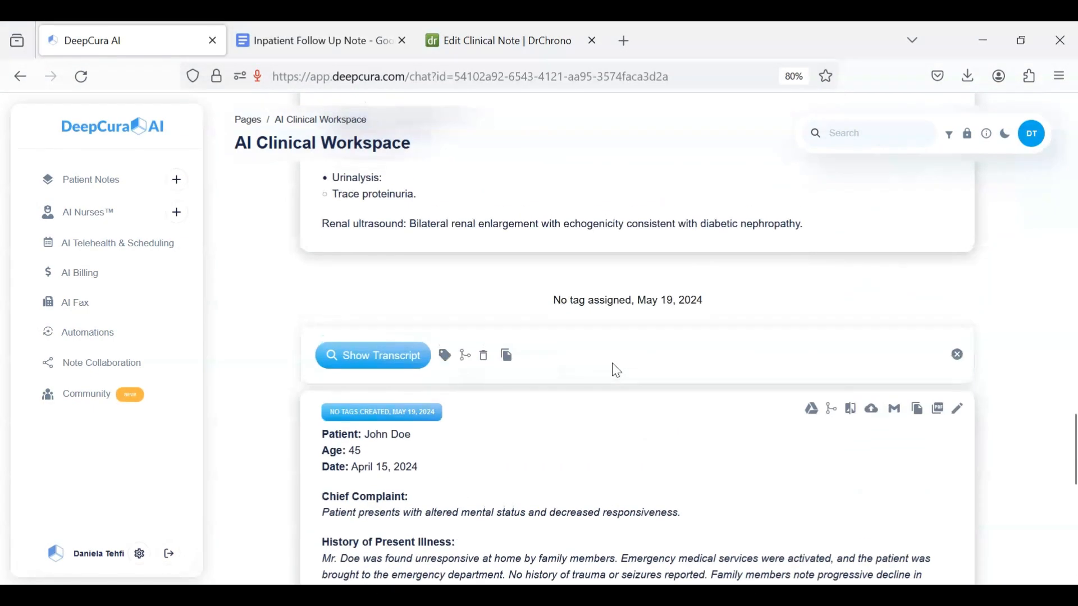
scroll(651, 371, up, 5)
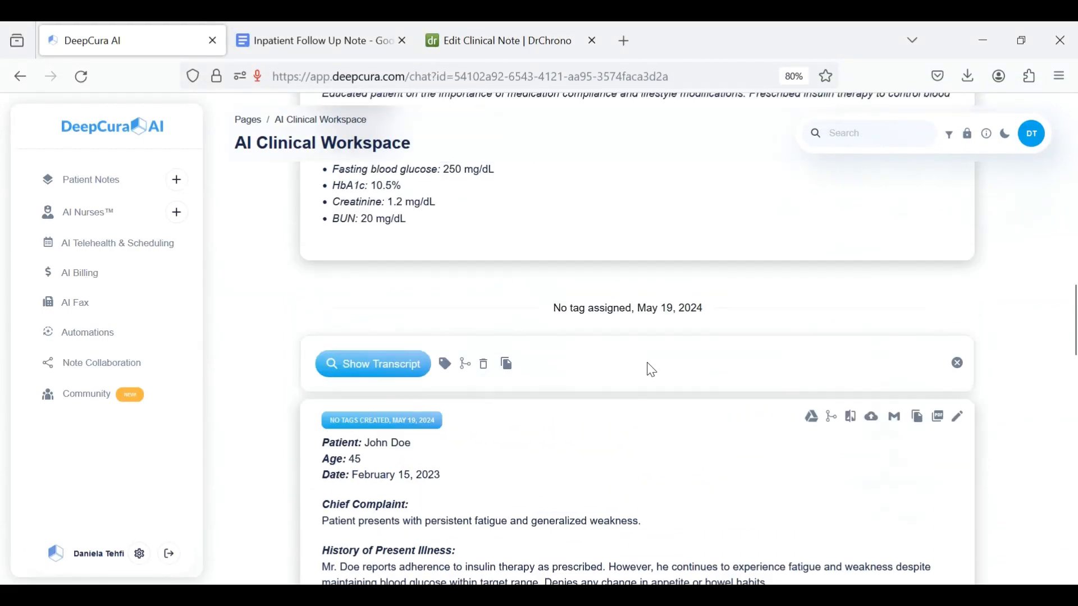
scroll(694, 405, down, 5)
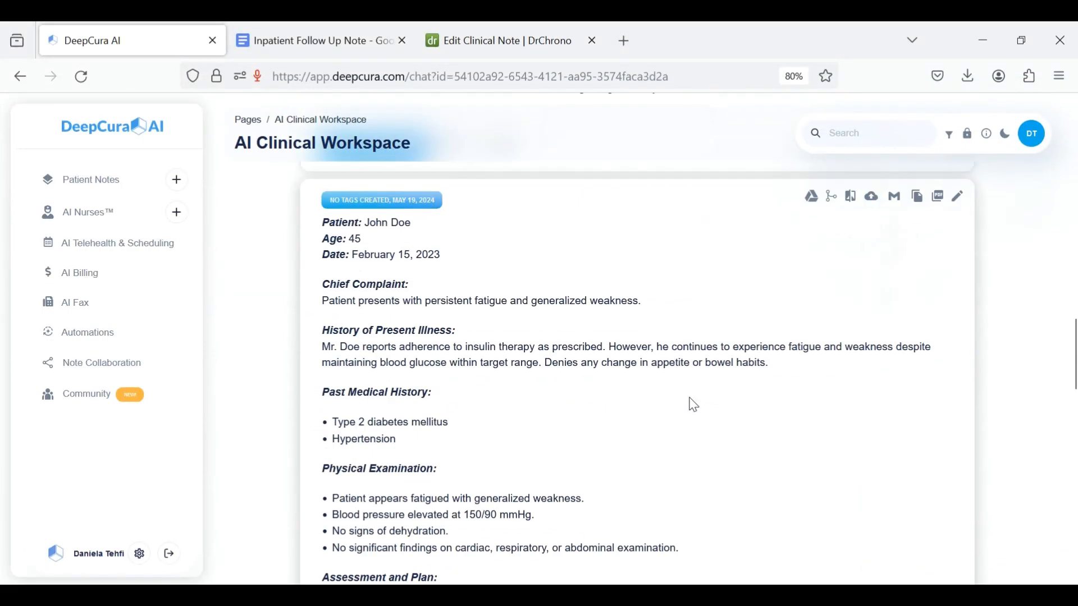
scroll(694, 405, up, 15)
scroll(694, 405, down, 15)
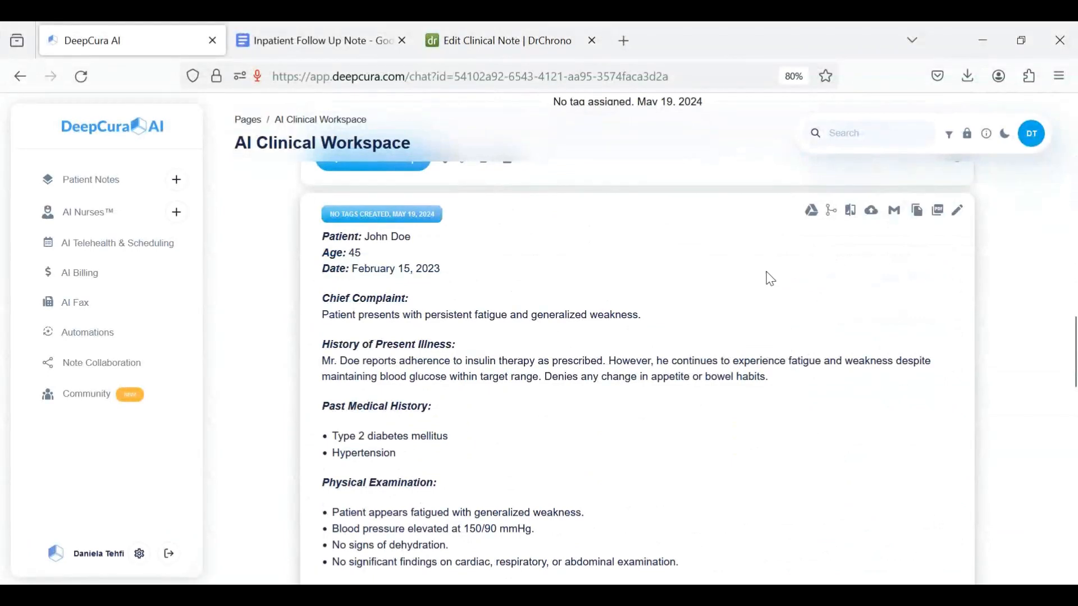
click(918, 211)
scroll(837, 354, up, 5)
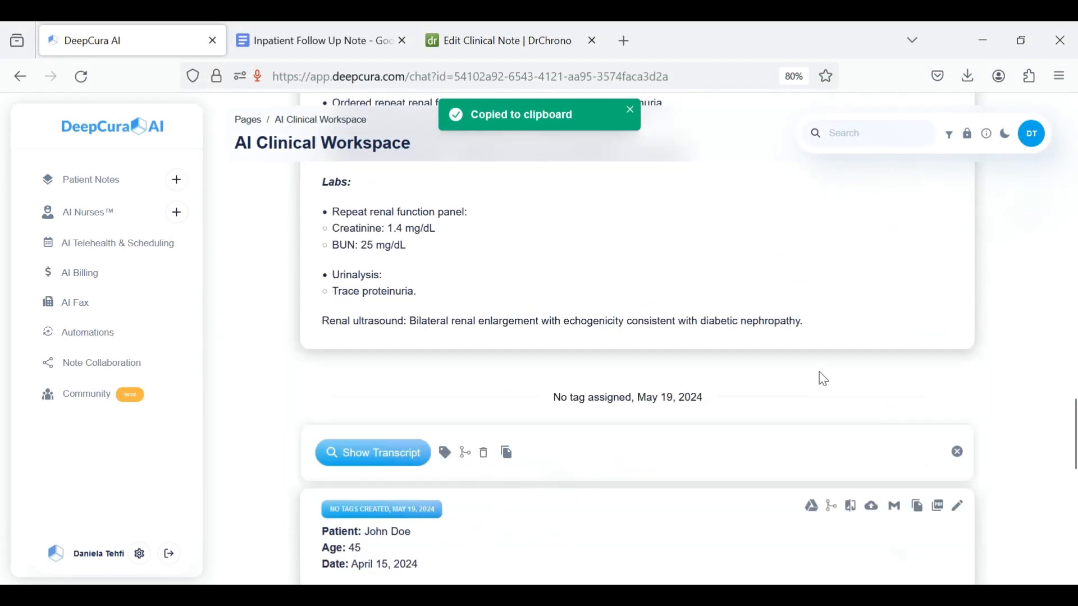
scroll(822, 379, down, 15)
scroll(823, 380, down, 5)
scroll(673, 390, up, 5)
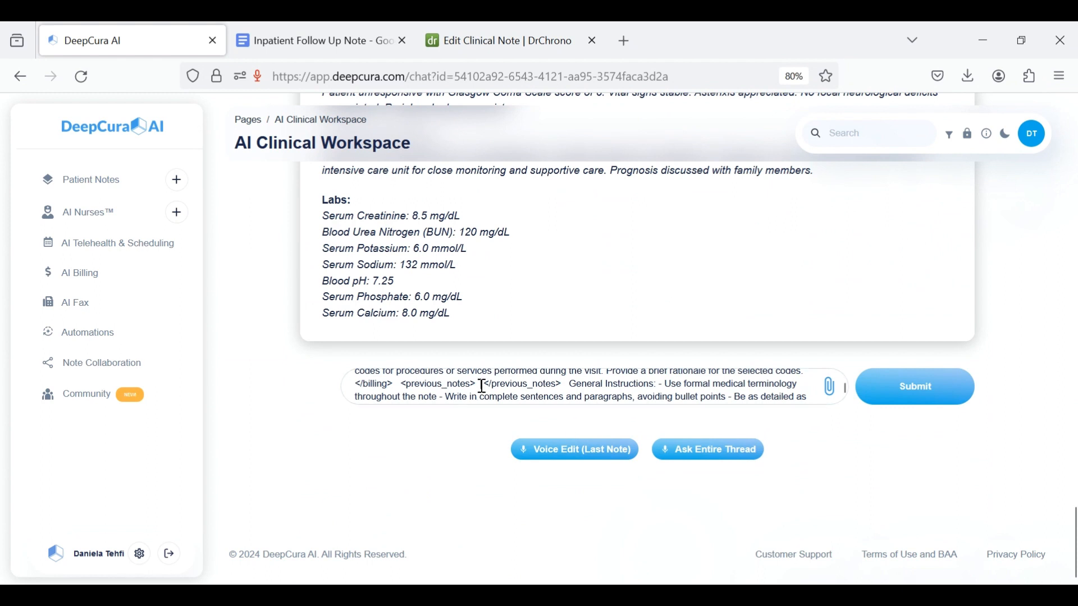
Step: Switch to DrChrono and copy the entire February 15, 2023 note text from the DeepCura field
click(488, 33)
click(405, 339)
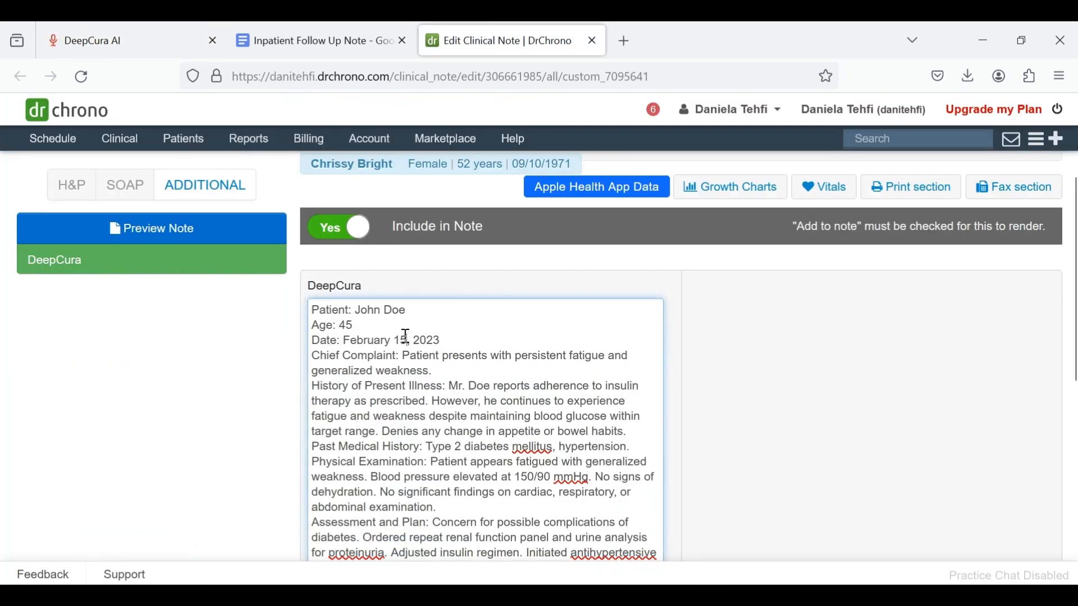
scroll(407, 343, down, 3)
scroll(405, 335, up, 2)
drag(405, 336, 428, 366)
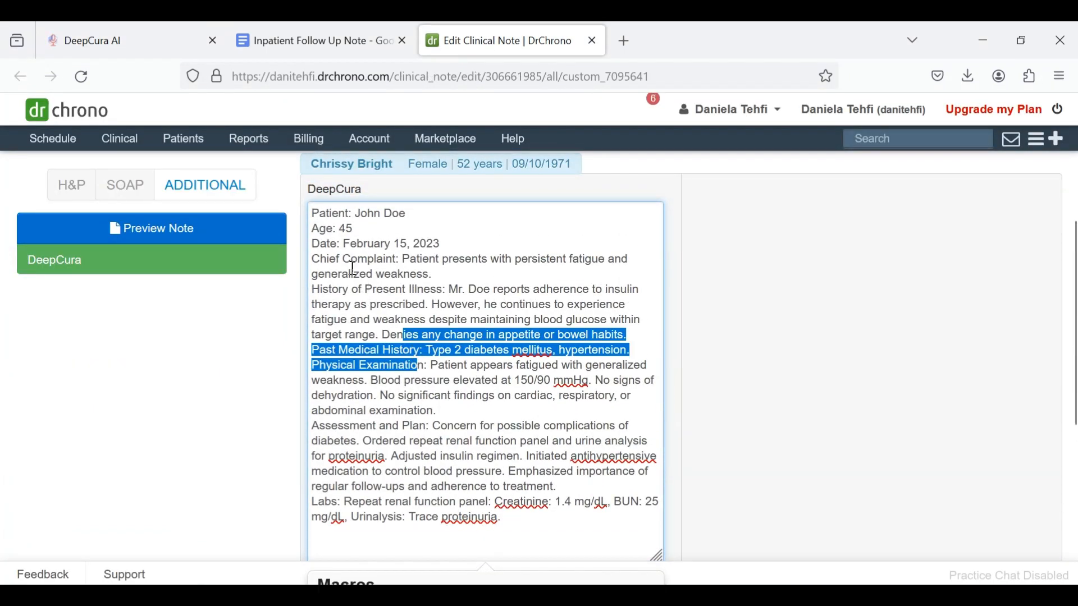
click(352, 275)
drag(315, 215, 590, 572)
scroll(554, 421, down, 4)
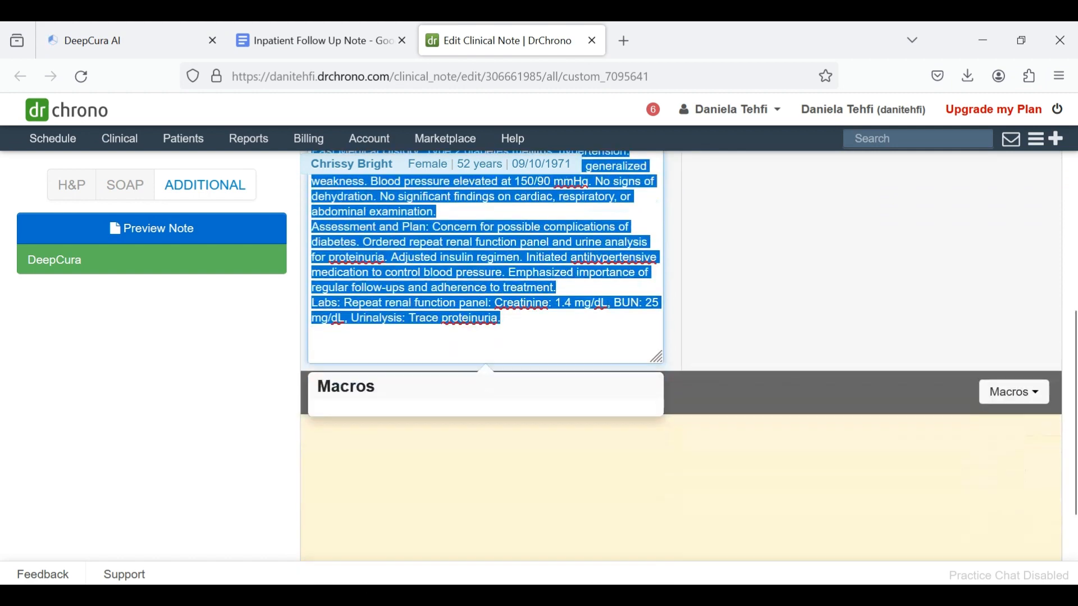
scroll(555, 421, up, 3)
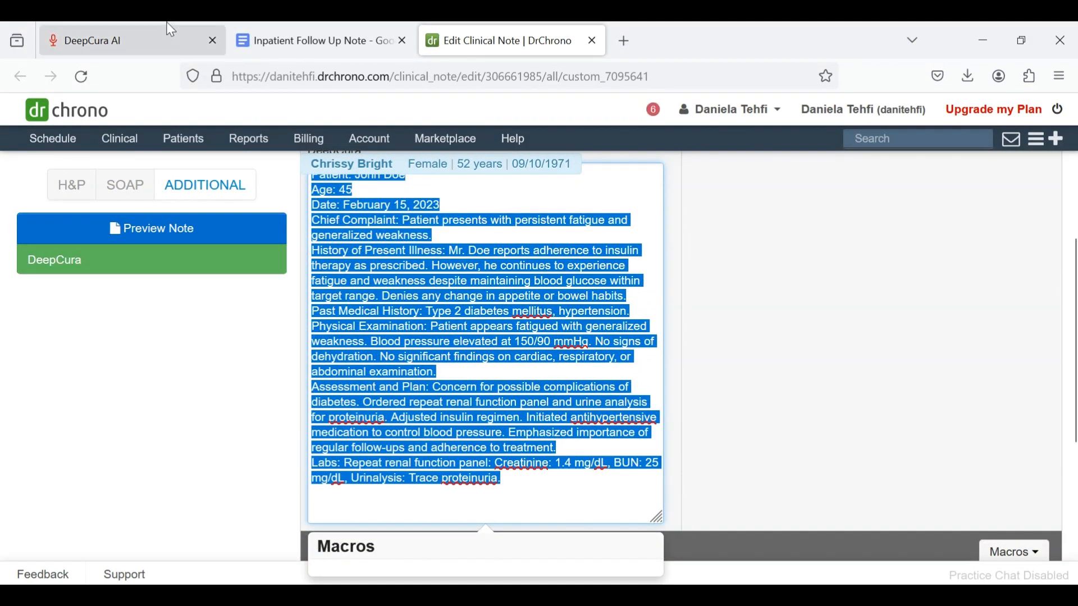
Step: Switch back to DeepCura AI and paste the copied note between the previous_notes tags of the prompt
click(150, 31)
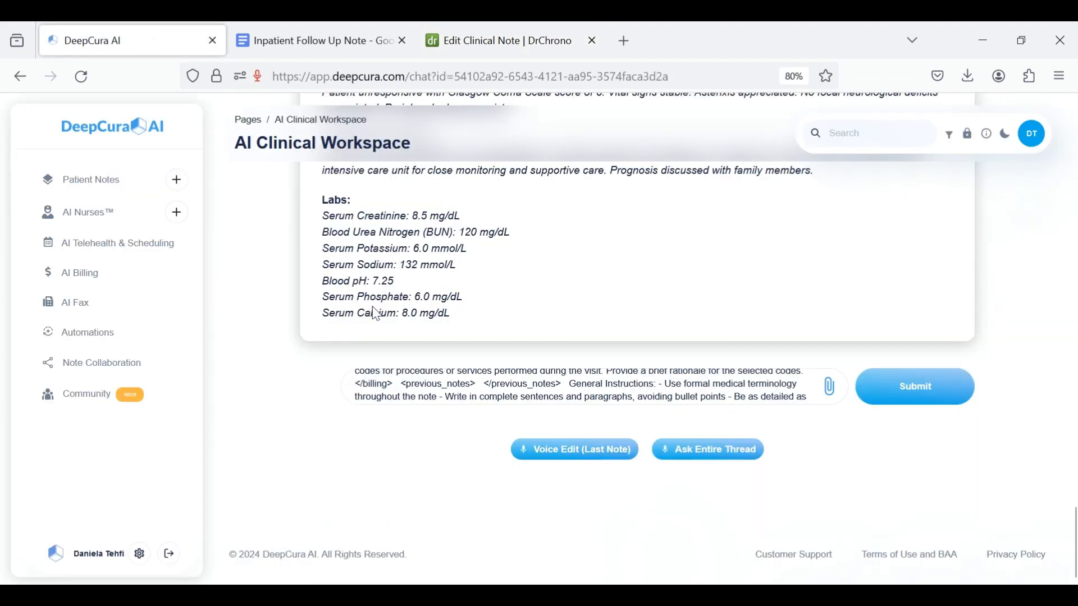
key(ctrl+v)
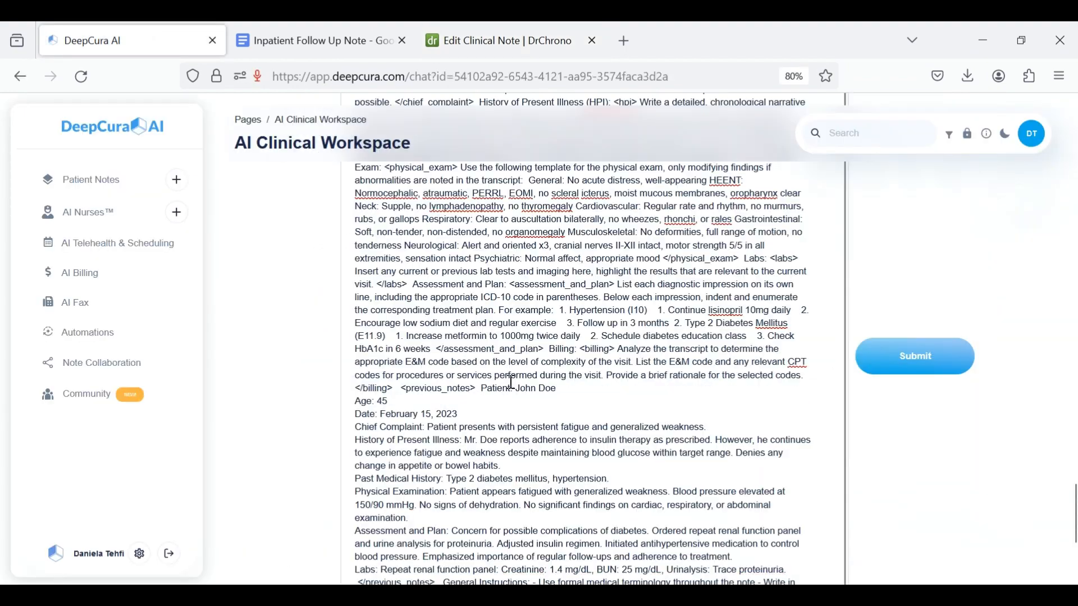
click(919, 374)
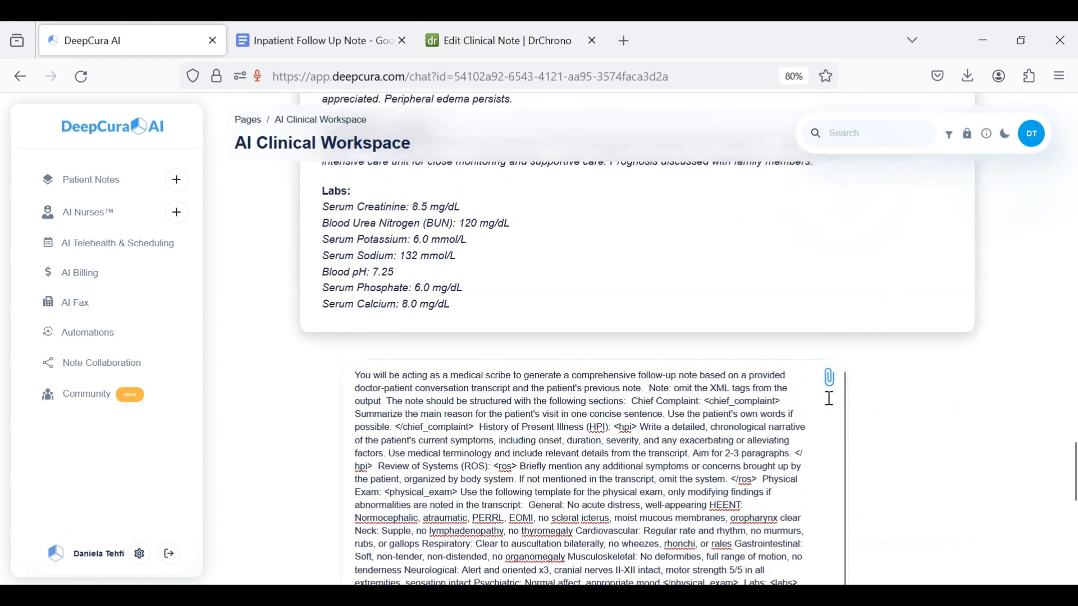
Step: Attach the audio2(4) file from the Downloads folder to the prompt as the visit recording
scroll(949, 484, up, 20)
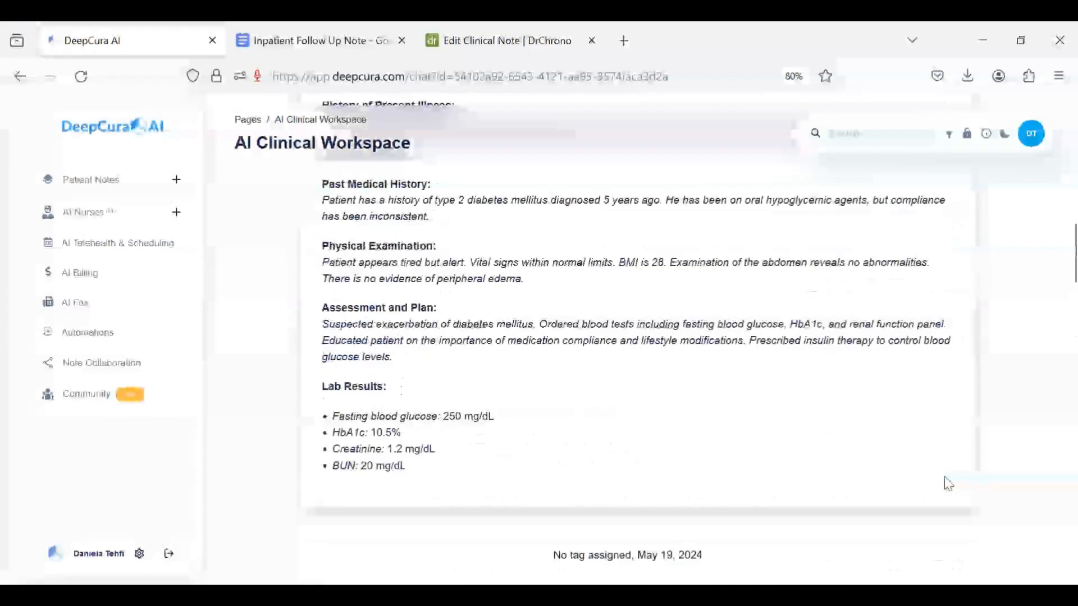
scroll(949, 484, down, 1)
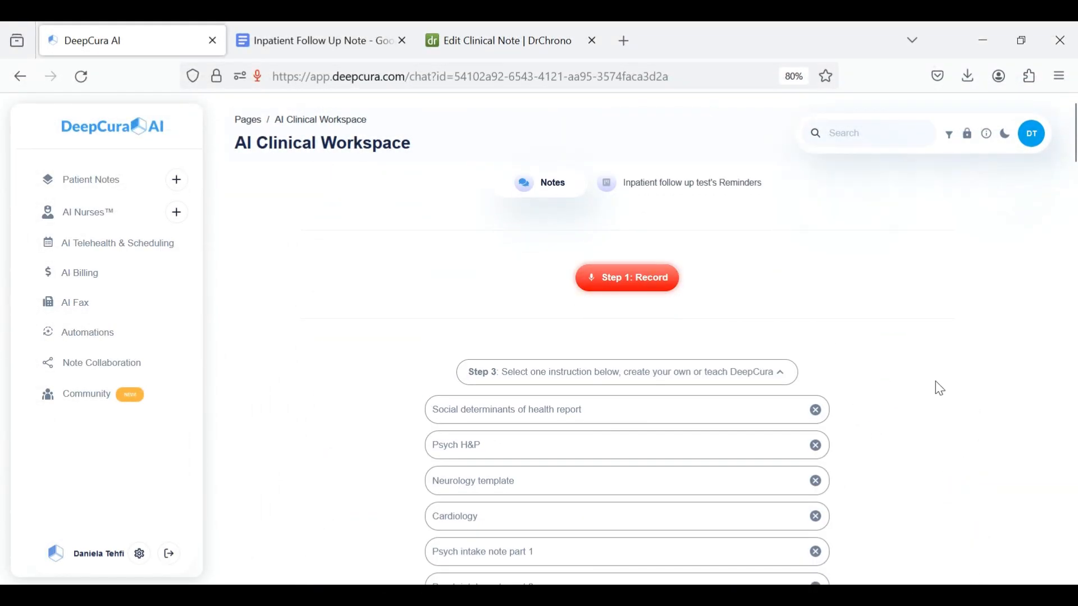
scroll(963, 459, down, 20)
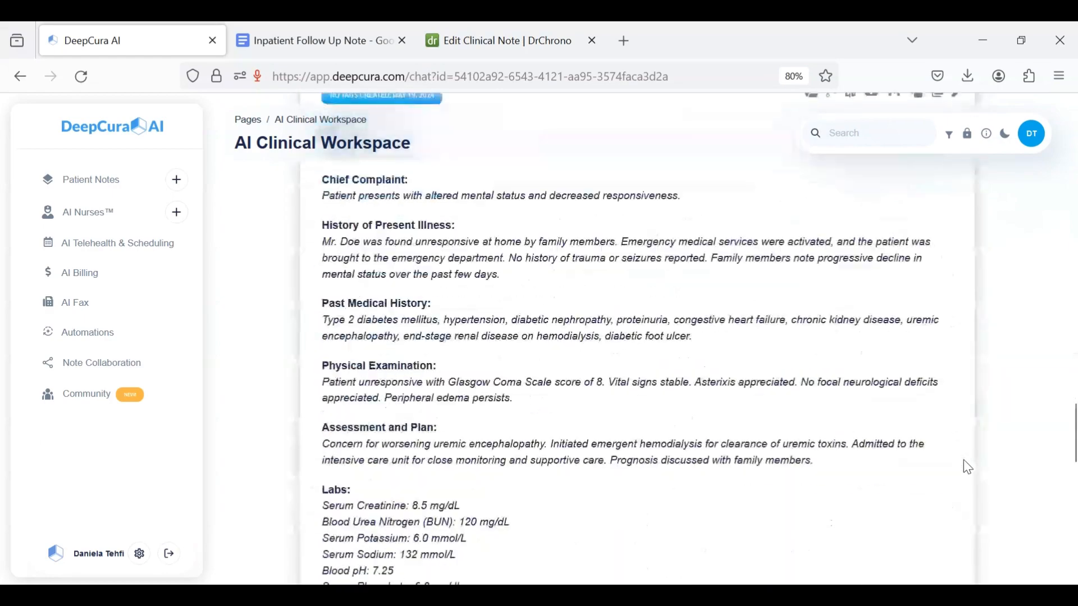
scroll(963, 460, down, 3)
scroll(876, 236, up, 10)
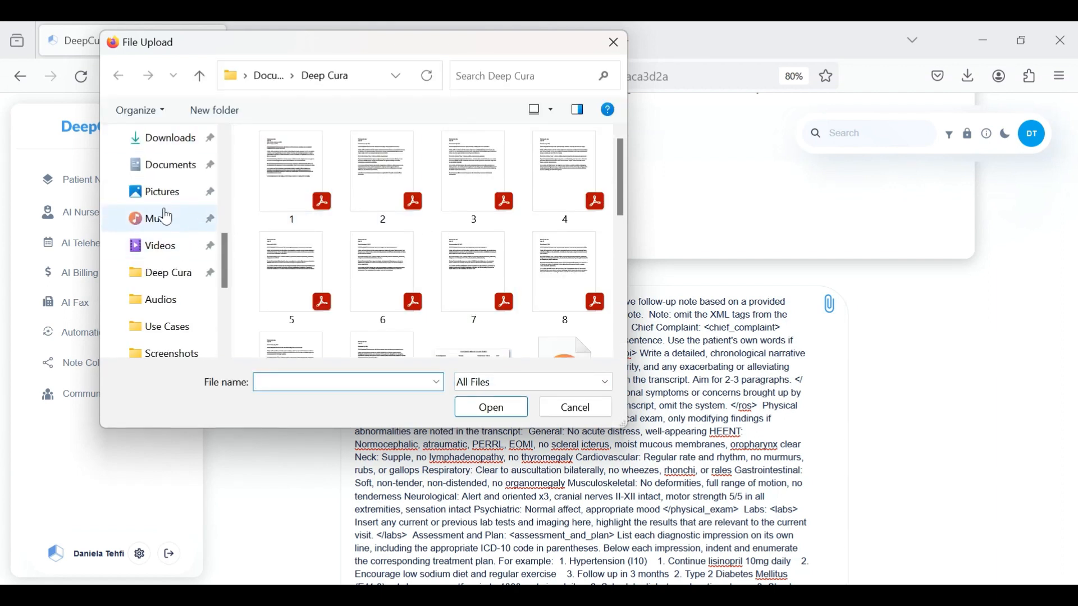
click(160, 141)
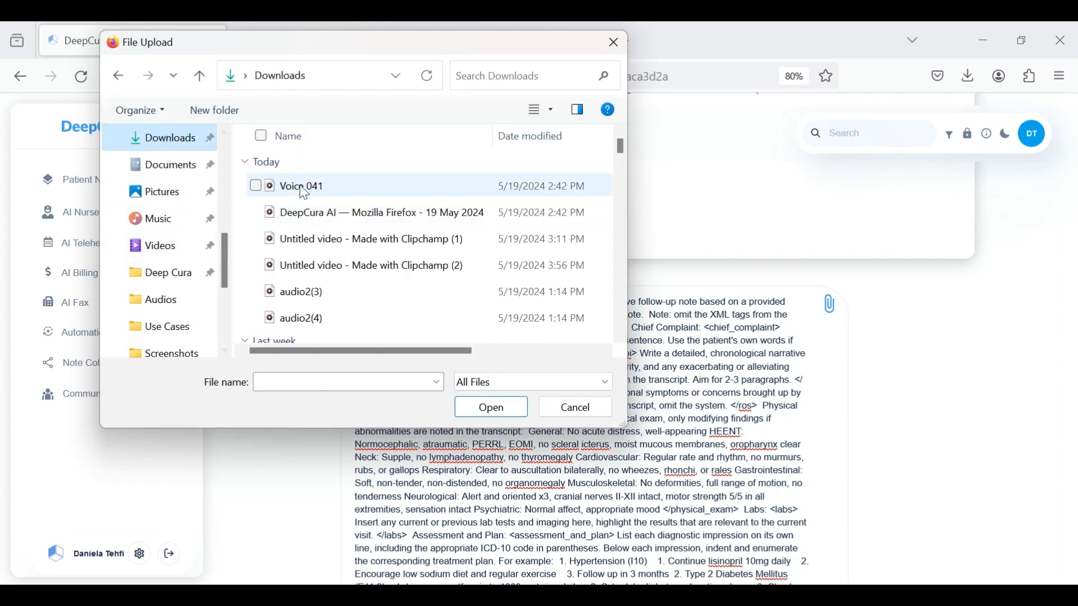
click(306, 186)
click(323, 323)
click(489, 409)
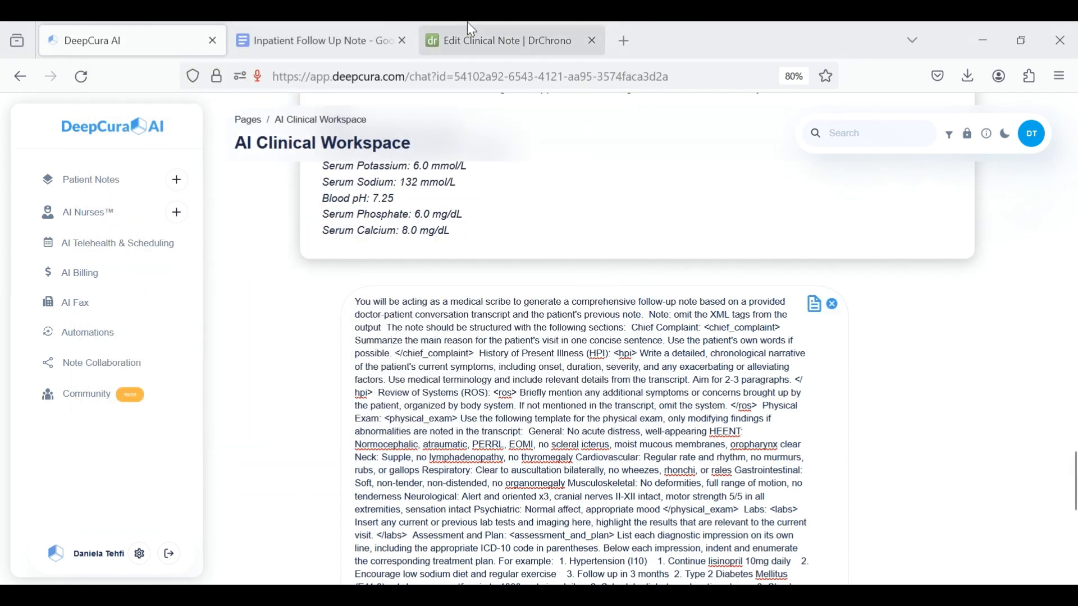
Step: Close the DrChrono page and submit the prompt with the attached recording to generate the follow-up note
click(595, 44)
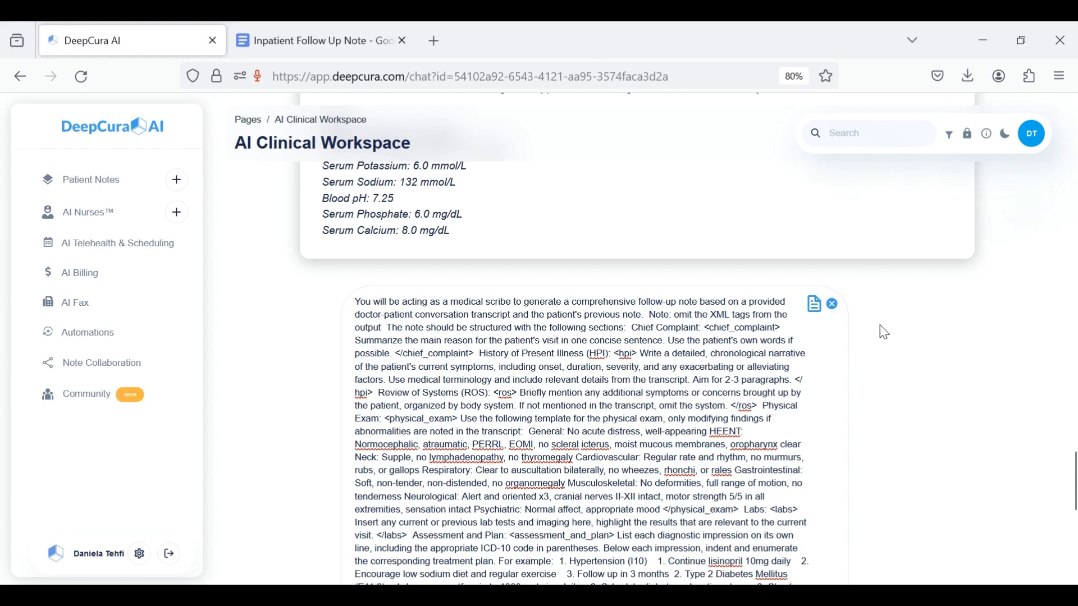
scroll(881, 332, down, 4)
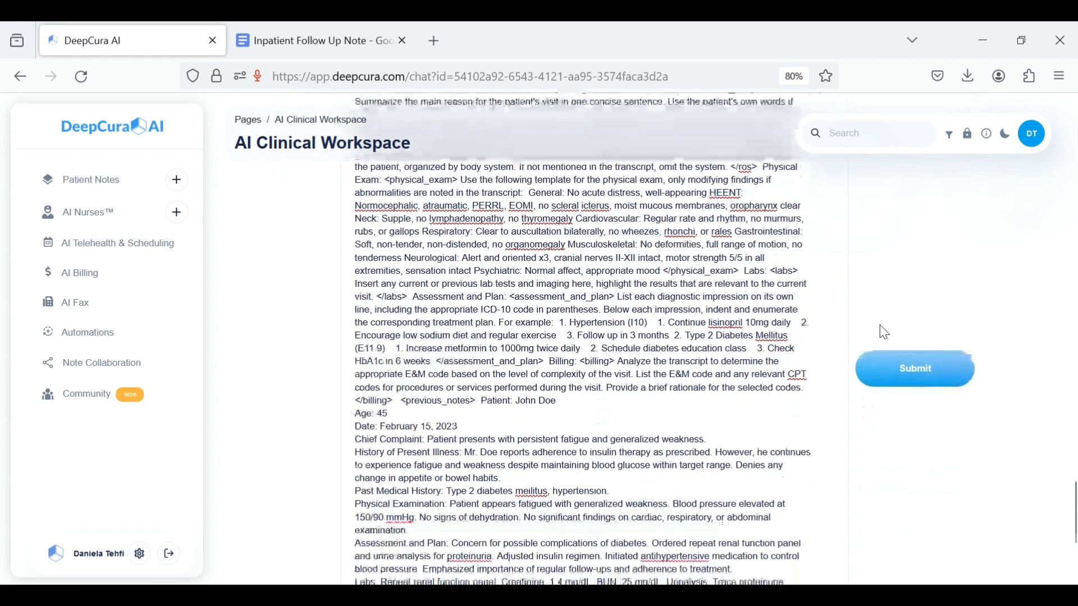
click(914, 371)
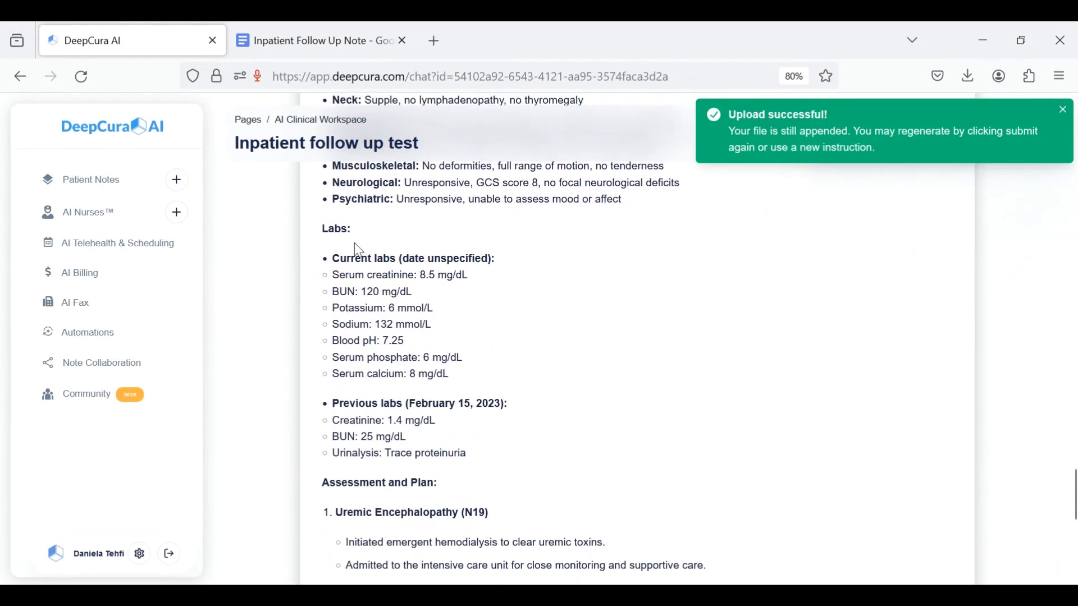
Step: Examine the Labs section of the generated note, comparing the current labs with the previous labs
drag(355, 244, 454, 403)
click(463, 420)
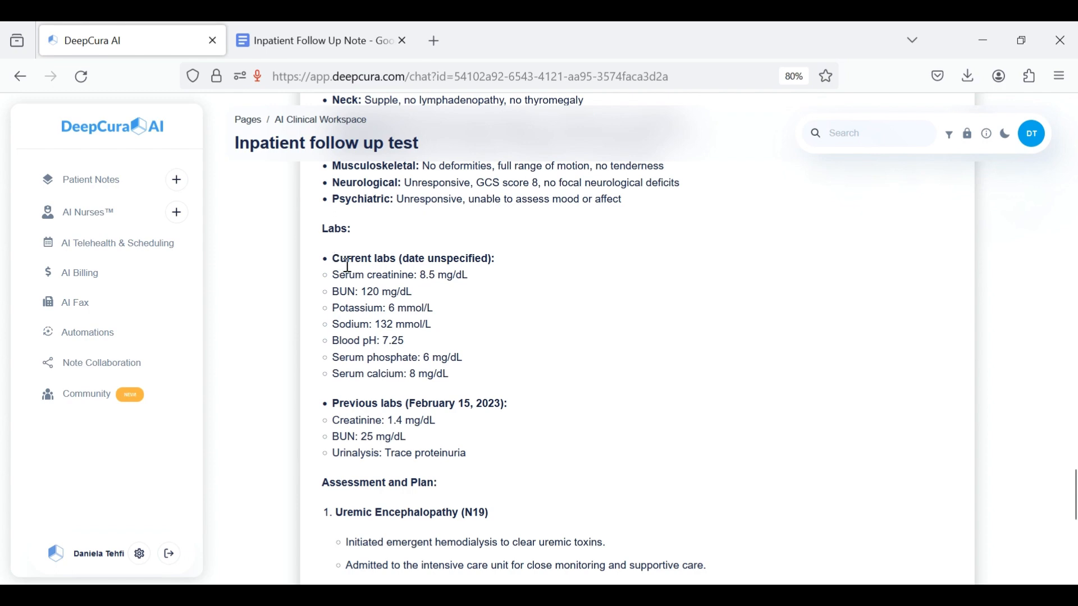
drag(348, 265, 465, 373)
click(393, 304)
drag(353, 276, 420, 375)
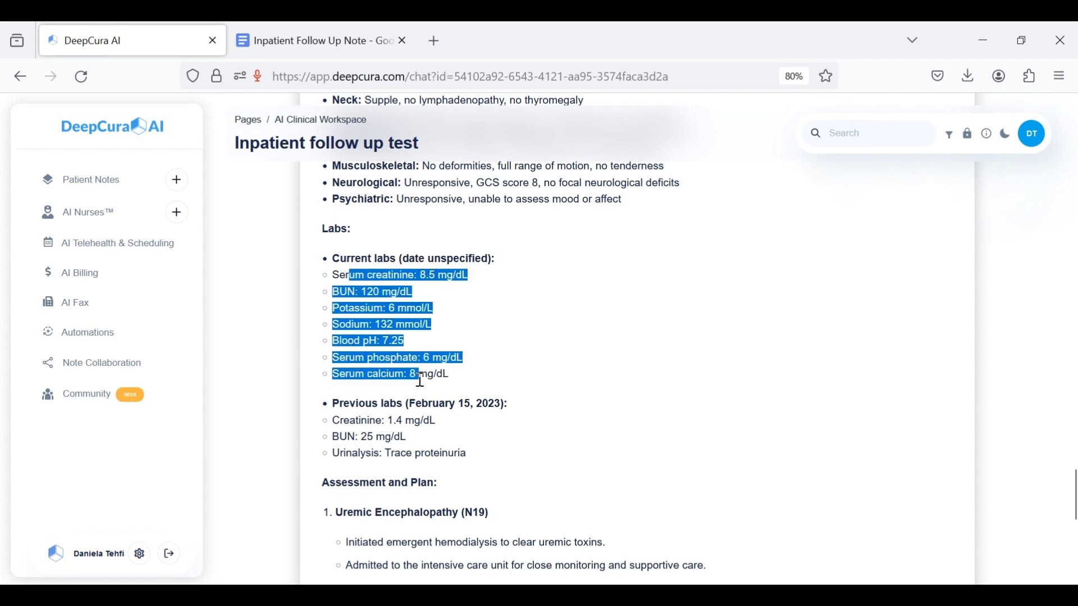
scroll(424, 388, up, 5)
scroll(485, 453, down, 3)
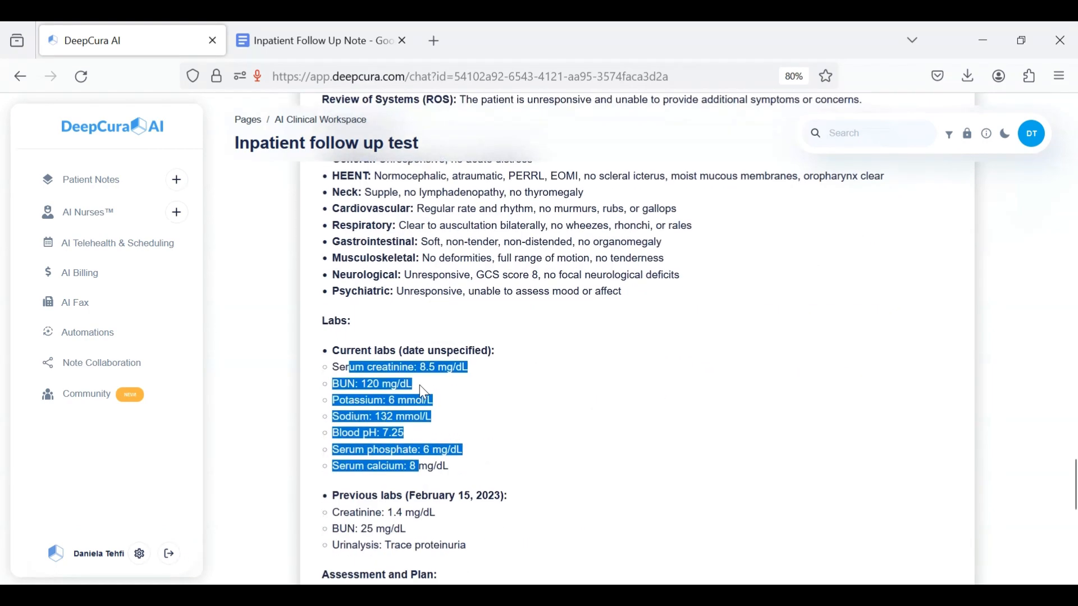
Step: Reread the generated note's labs, marking the current lab values and the previous lab values dated February 15, 2023
scroll(645, 414, up, 4)
scroll(568, 421, down, 3)
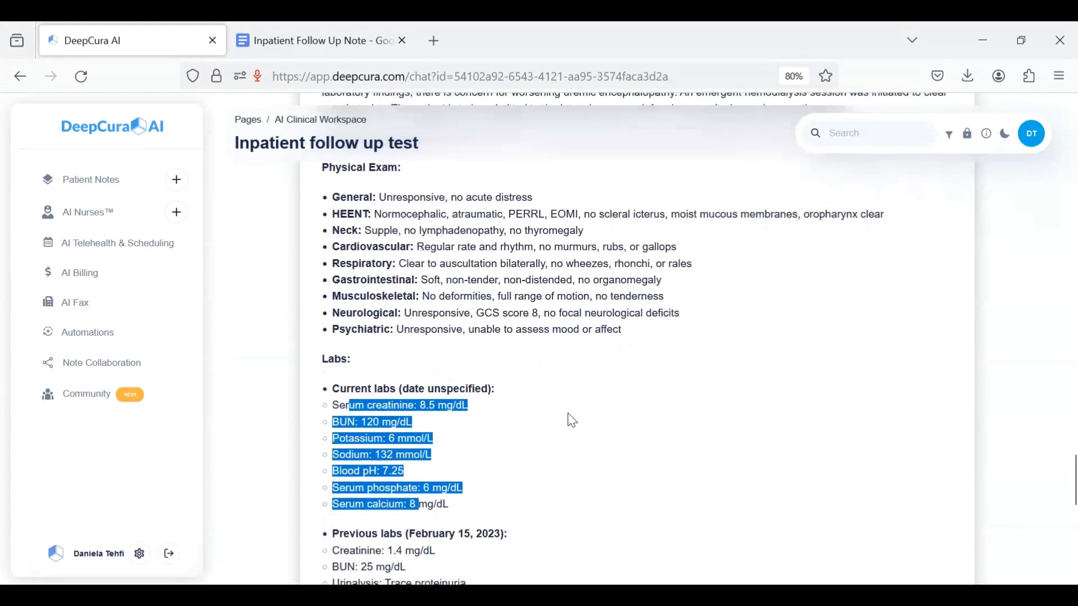
click(413, 408)
scroll(364, 400, up, 10)
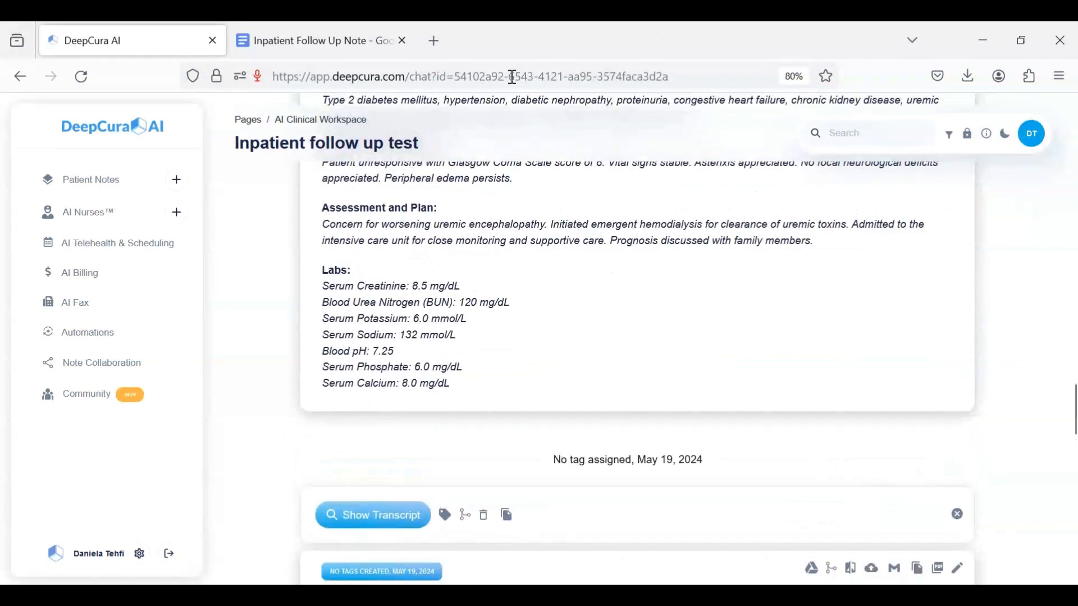
scroll(520, 318, down, 10)
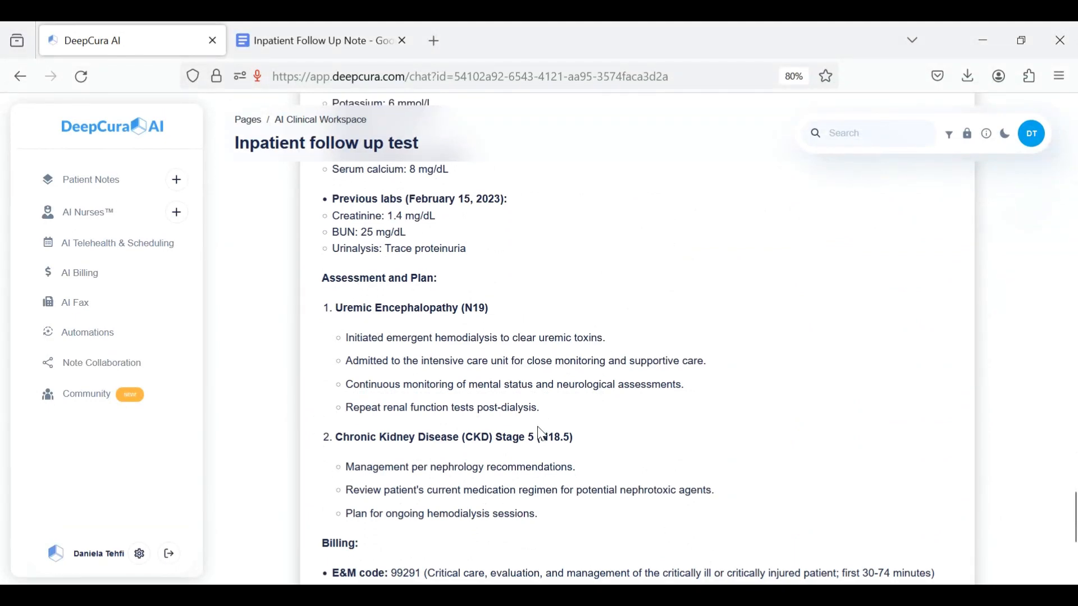
scroll(542, 435, up, 5)
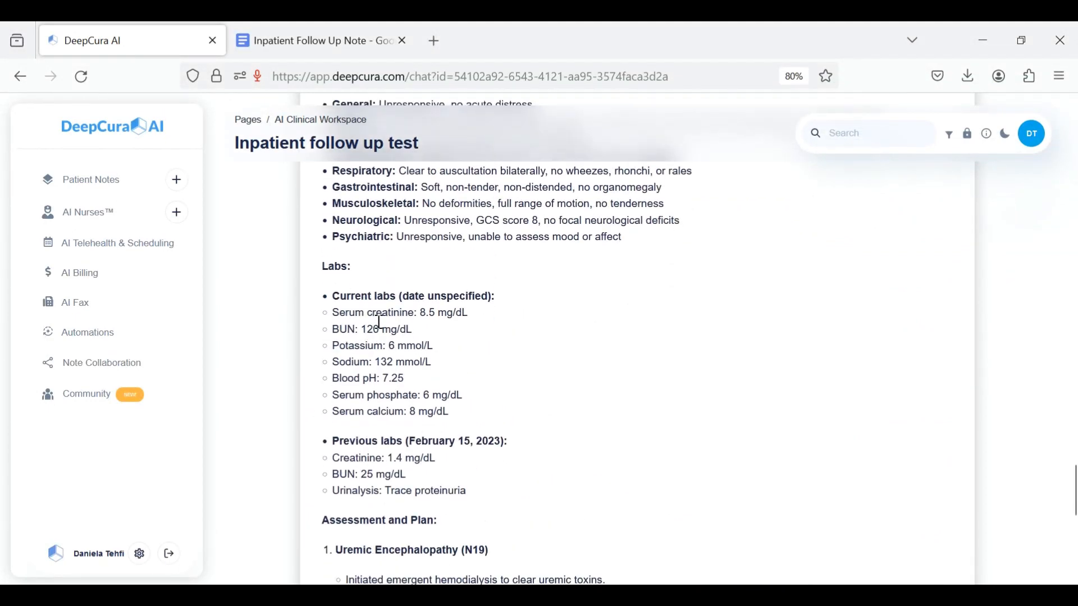
drag(369, 313, 449, 415)
scroll(483, 416, down, 2)
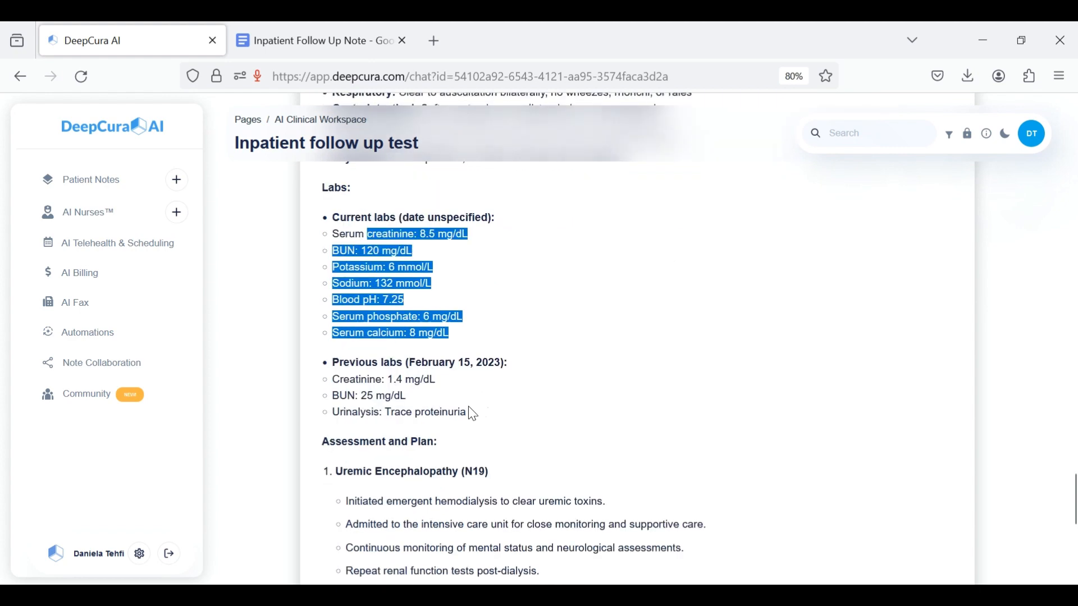
drag(344, 363, 483, 420)
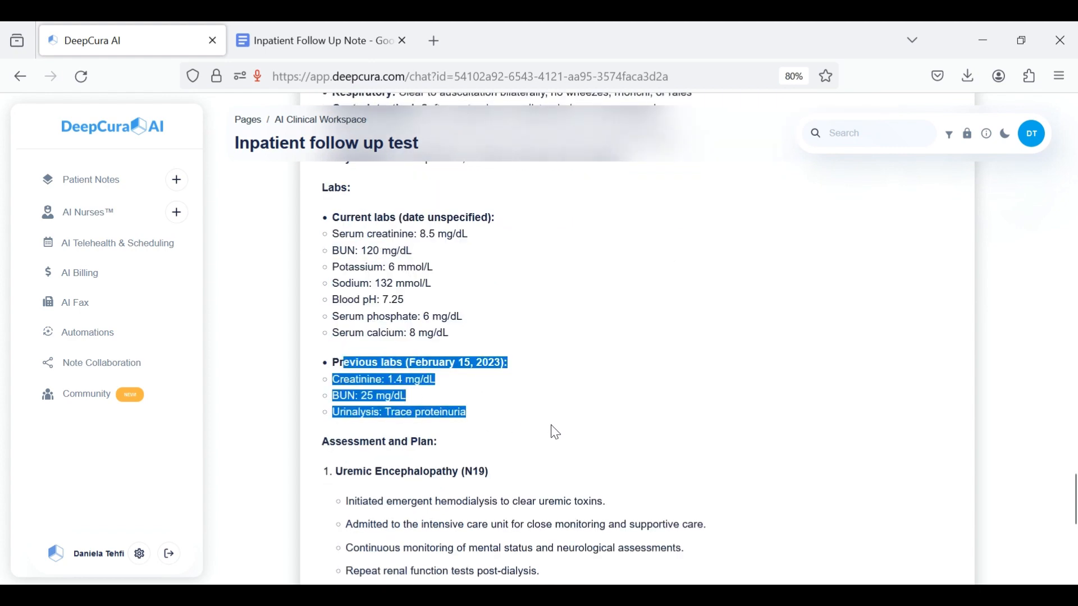
click(511, 431)
Step: Compare the generated note's history and physical exam with the History of Present Illness in the February 15, 2023 note
scroll(511, 431, up, 7)
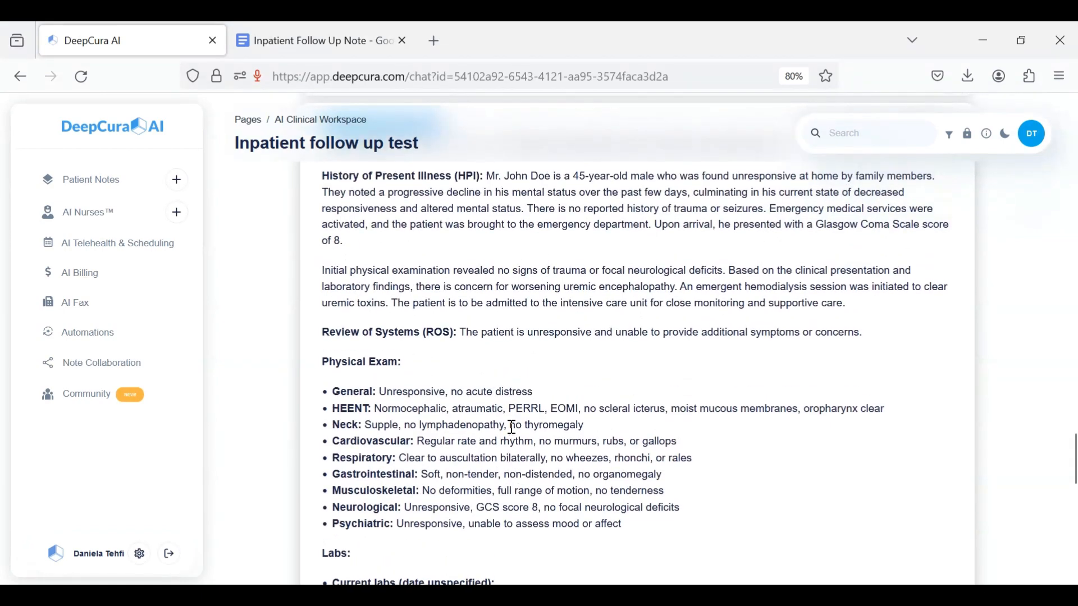
scroll(599, 447, up, 1)
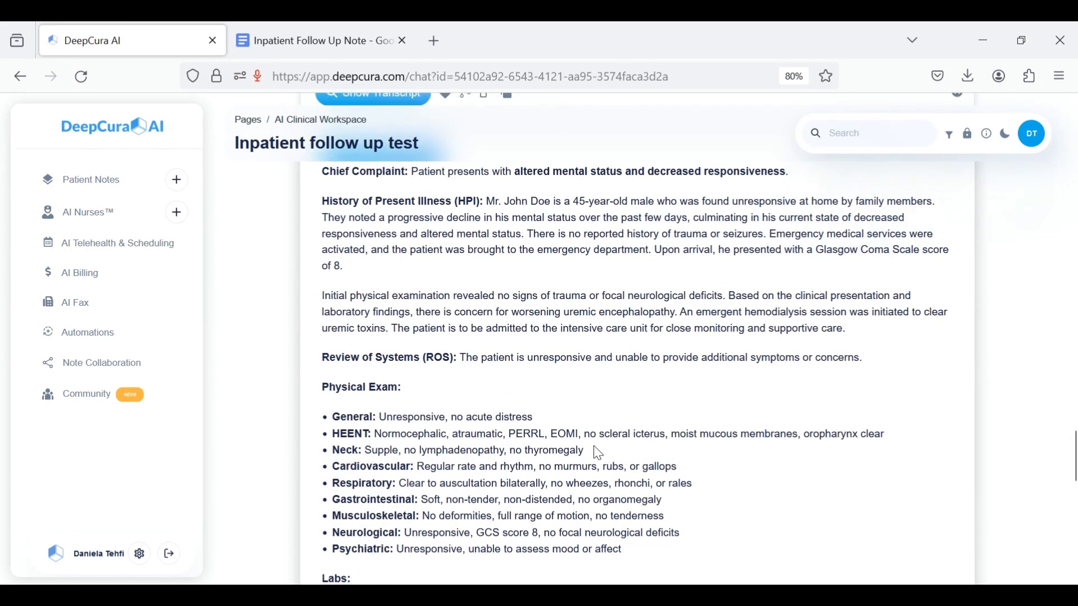
scroll(667, 498, up, 15)
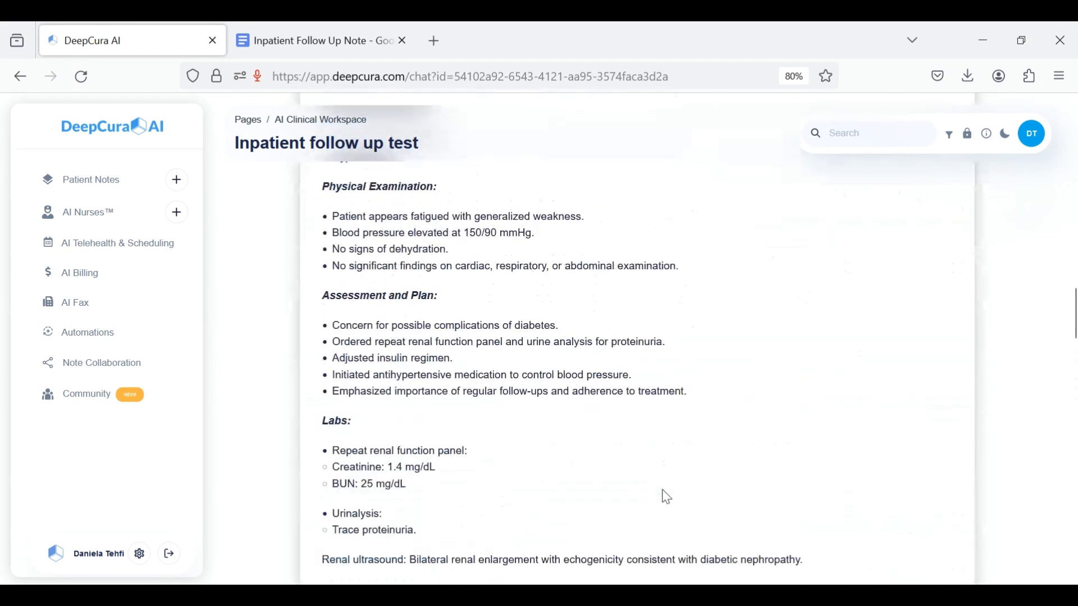
scroll(667, 497, up, 1)
drag(461, 433, 643, 448)
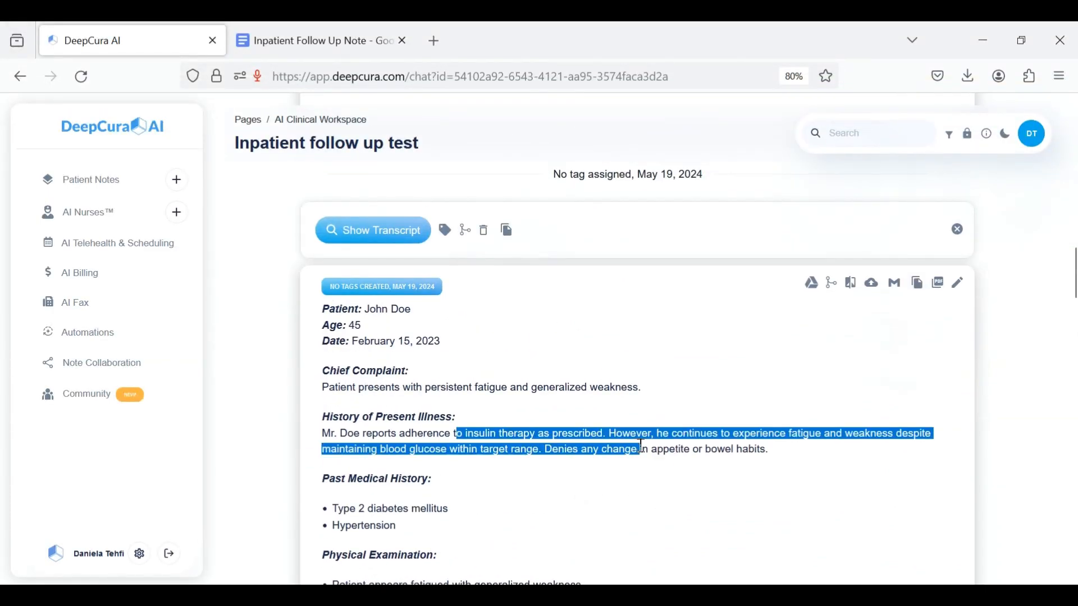
scroll(705, 449, down, 15)
scroll(708, 459, down, 5)
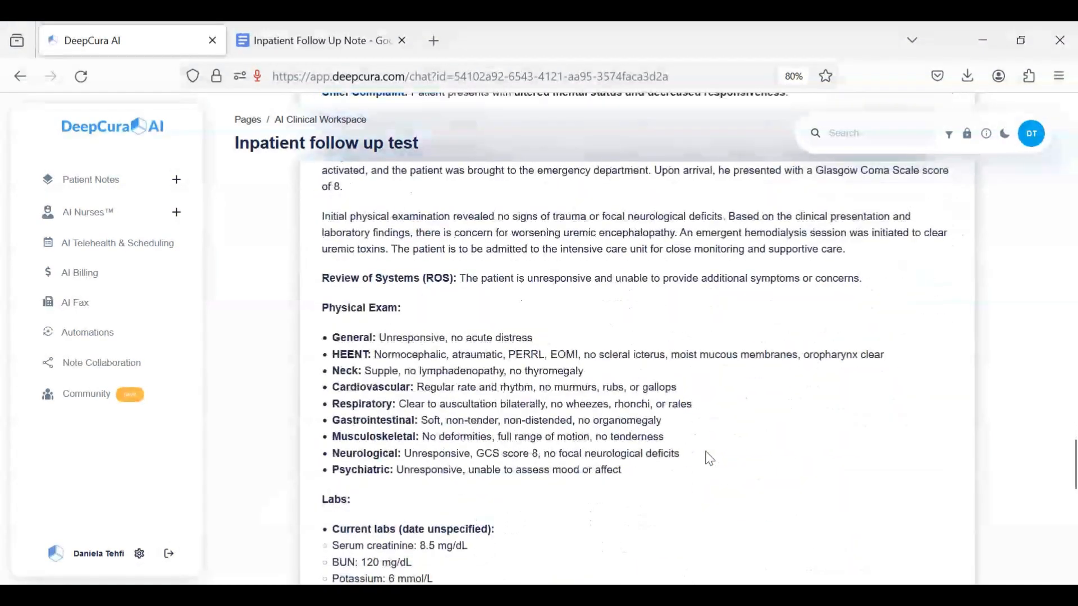
scroll(504, 441, down, 3)
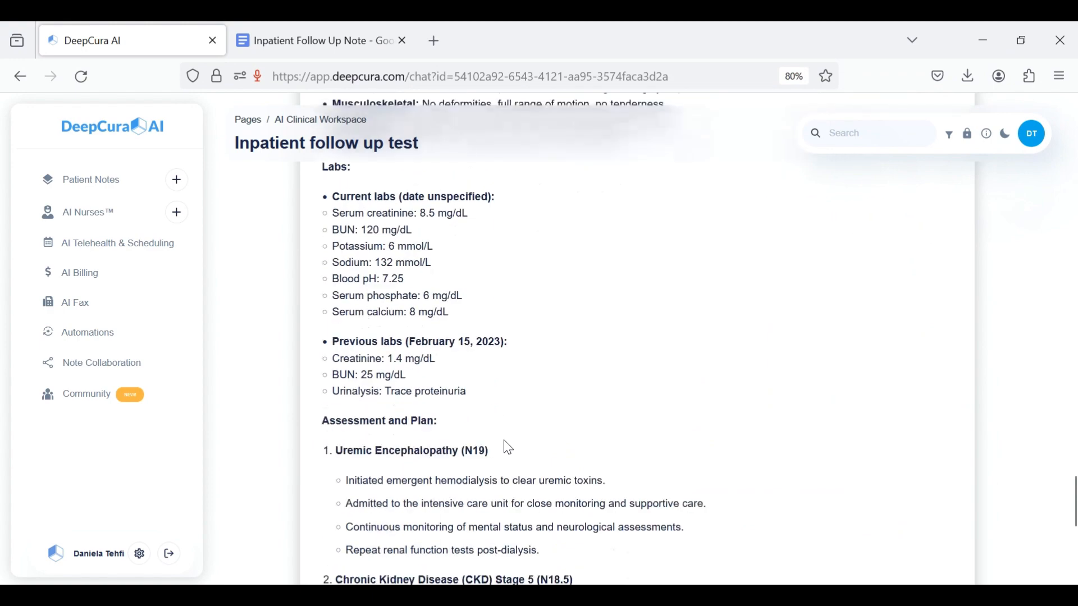
Step: Review the generated follow-up note from the chief complaint through the physical exam, labs, and assessment and plan
drag(405, 261, 523, 458)
click(453, 344)
scroll(548, 443, down, 6)
scroll(549, 443, up, 7)
scroll(552, 446, up, 3)
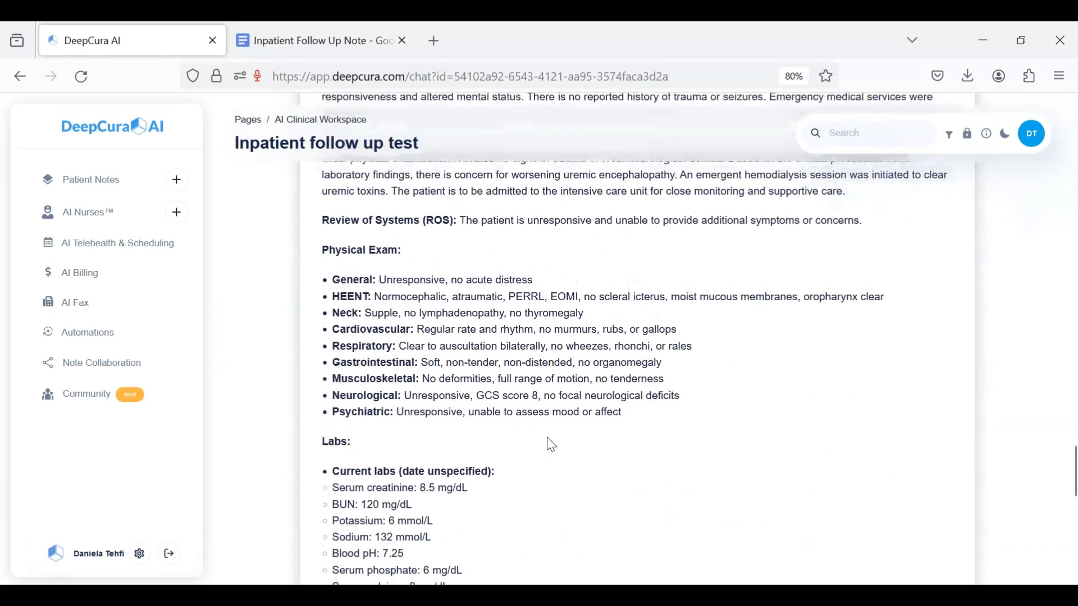
scroll(481, 444, up, 4)
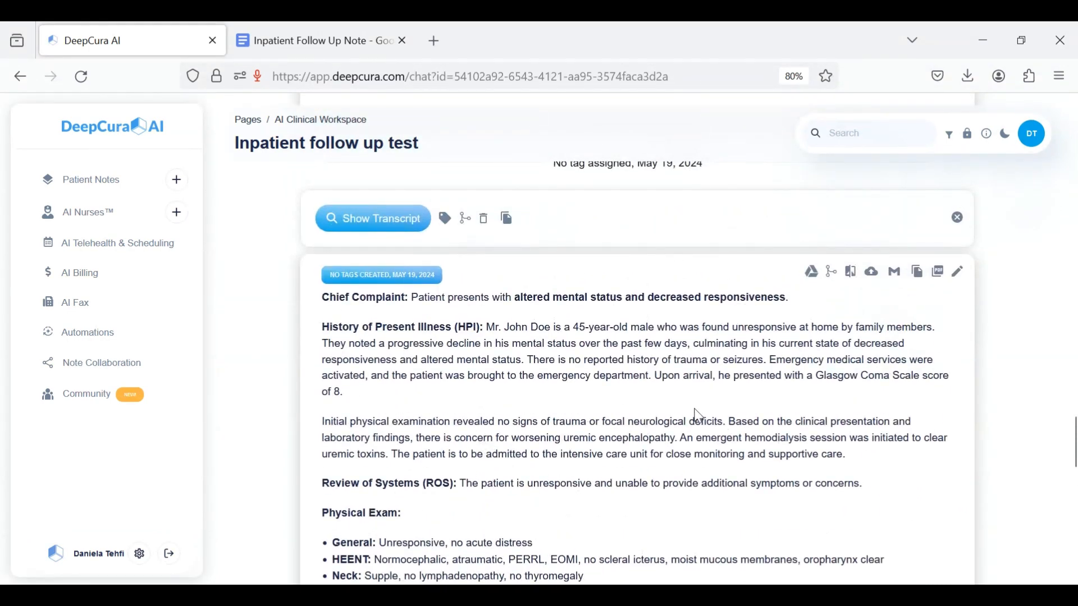
scroll(700, 416, up, 1)
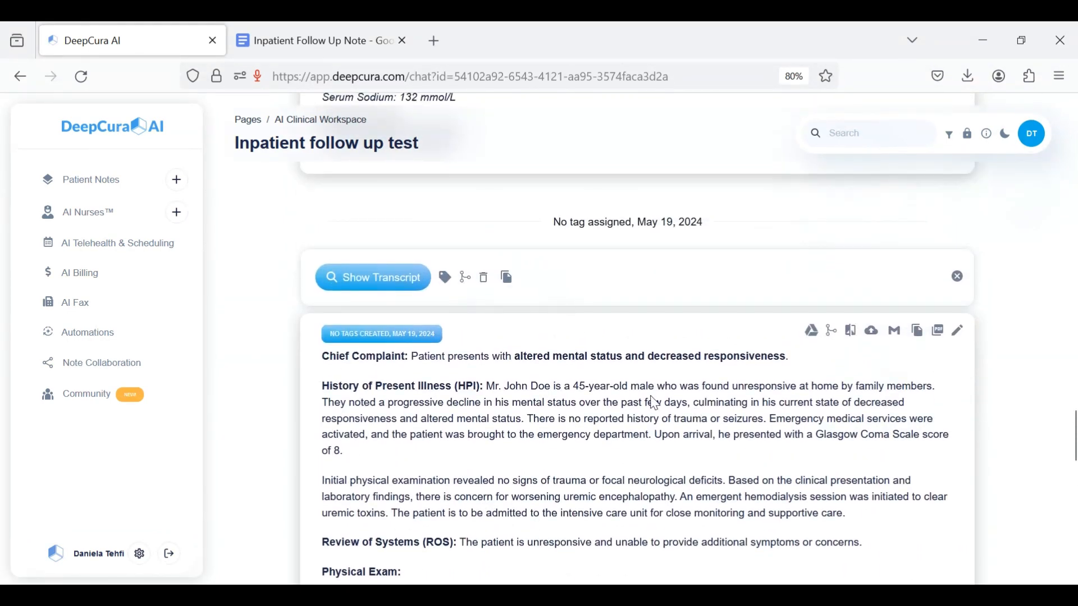
scroll(655, 404, down, 3)
scroll(548, 374, down, 4)
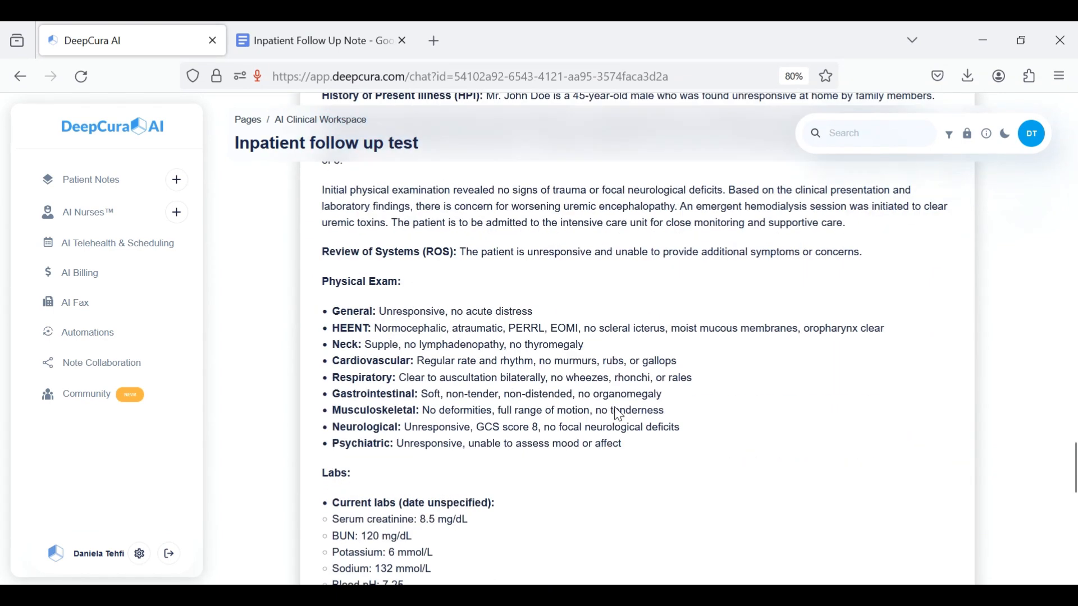
Step: Switch to the Inpatient Follow Up Note document in Google Docs and read the general instructions on using previous notes
click(336, 26)
scroll(425, 362, down, 5)
click(455, 418)
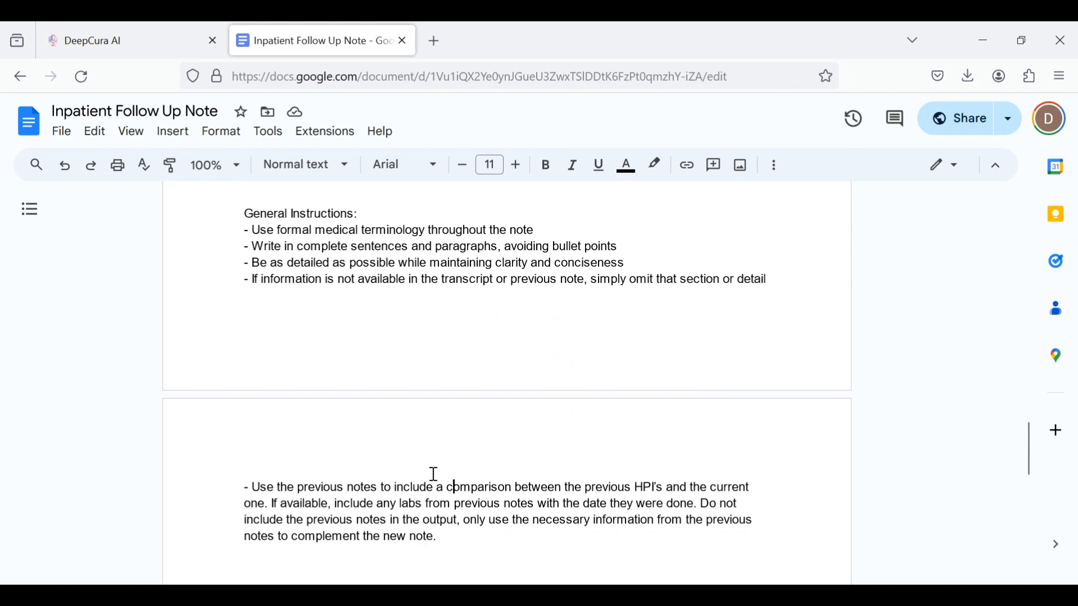
scroll(434, 474, down, 3)
scroll(459, 481, up, 4)
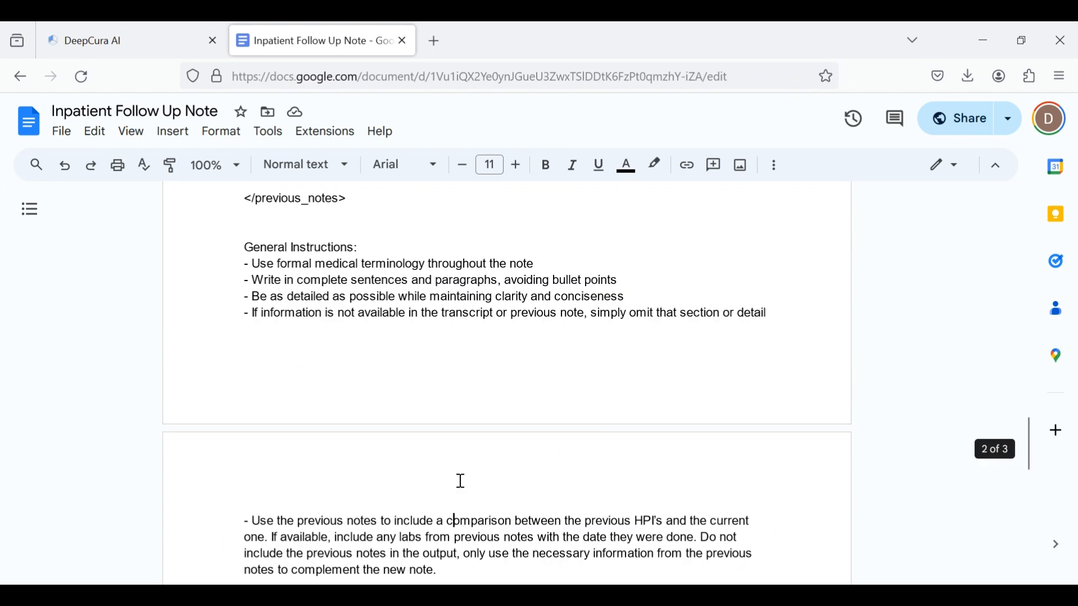
scroll(402, 401, down, 3)
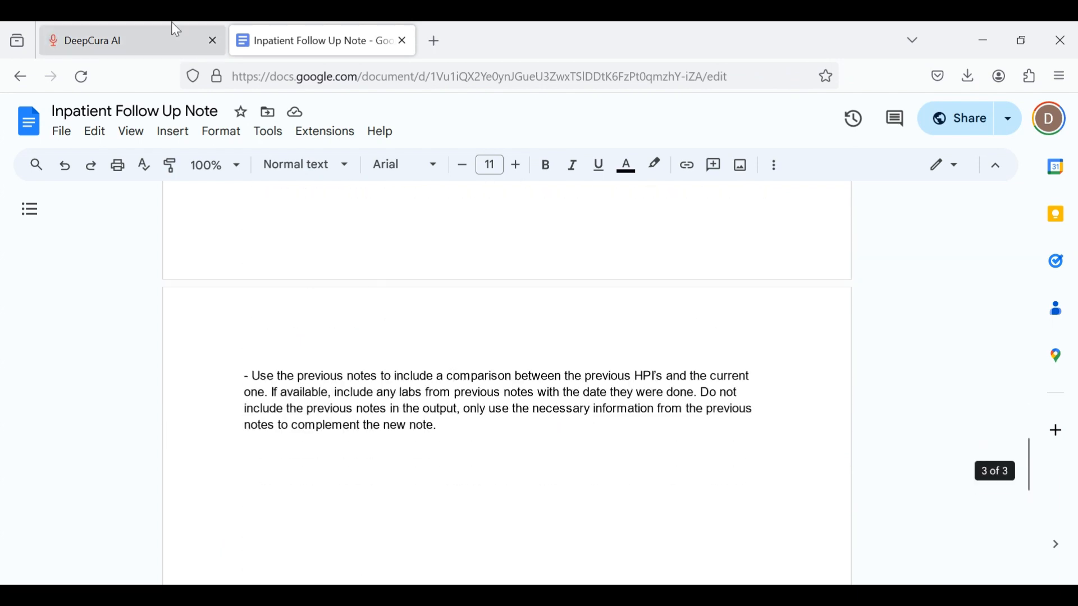
Step: Switch back to DeepCura AI and remove the attached file from the prompt below the generated note
click(156, 30)
scroll(553, 519, down, 10)
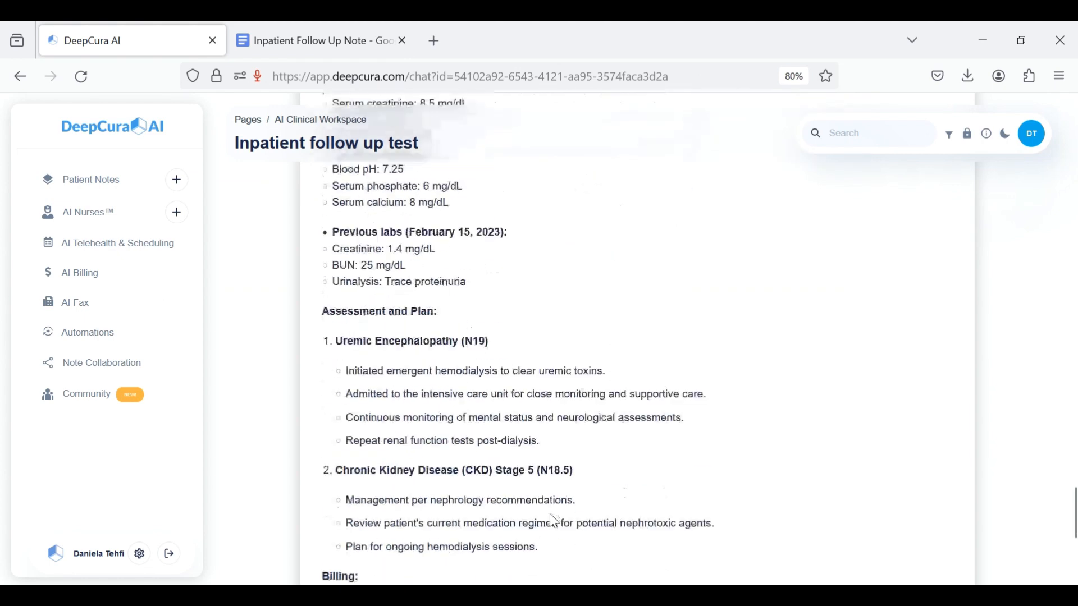
scroll(606, 375, up, 2)
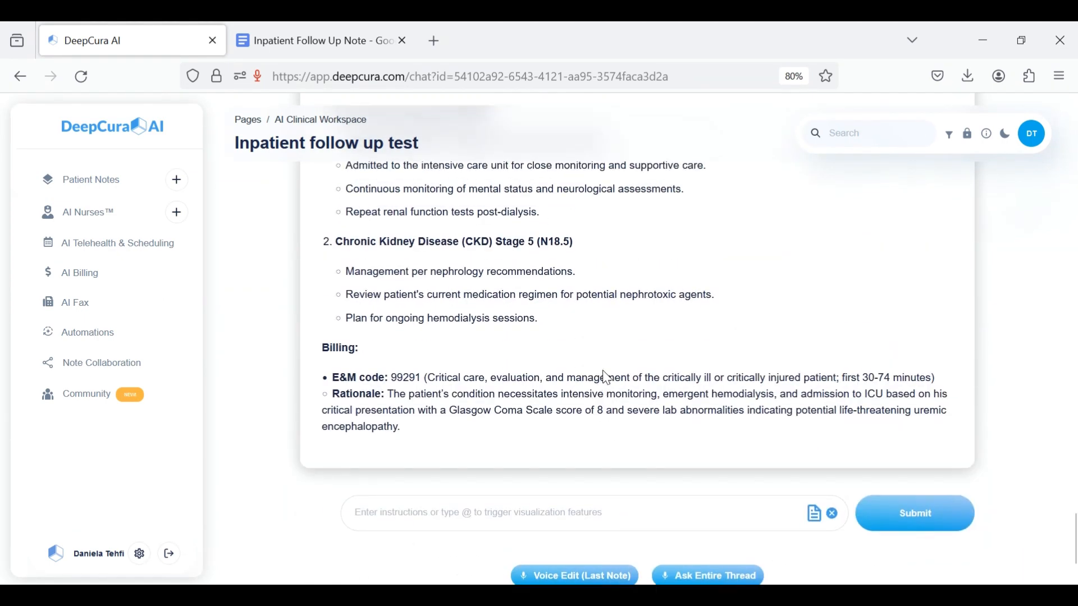
click(833, 515)
Step: Examine the two earlier notes in the thread, dated February 15, 2023 and April 15, 2024, including their histories and labs
scroll(688, 391, up, 15)
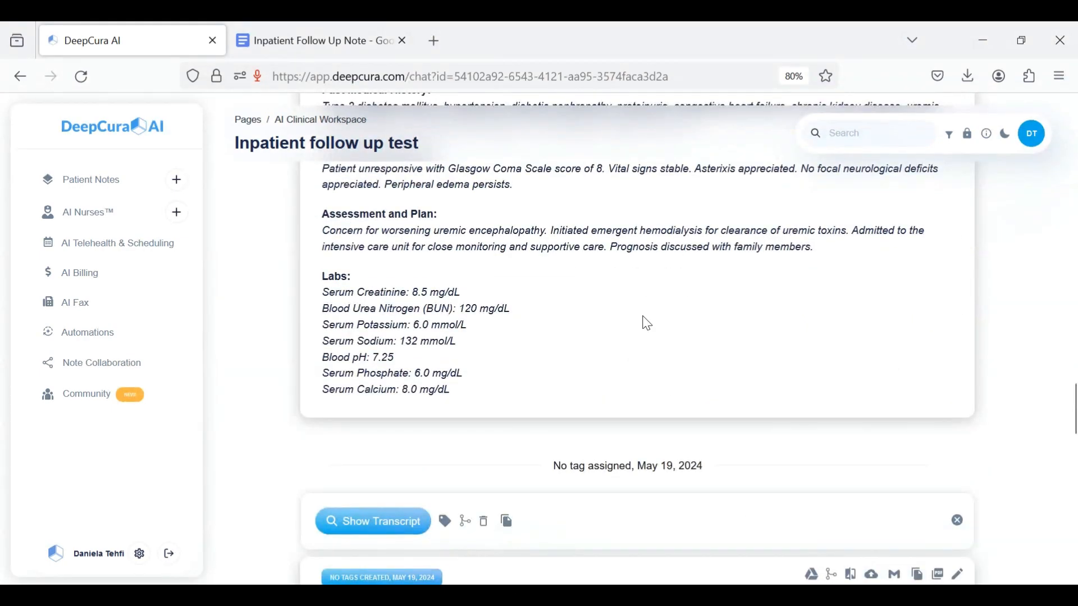
scroll(640, 315, down, 7)
scroll(632, 306, up, 2)
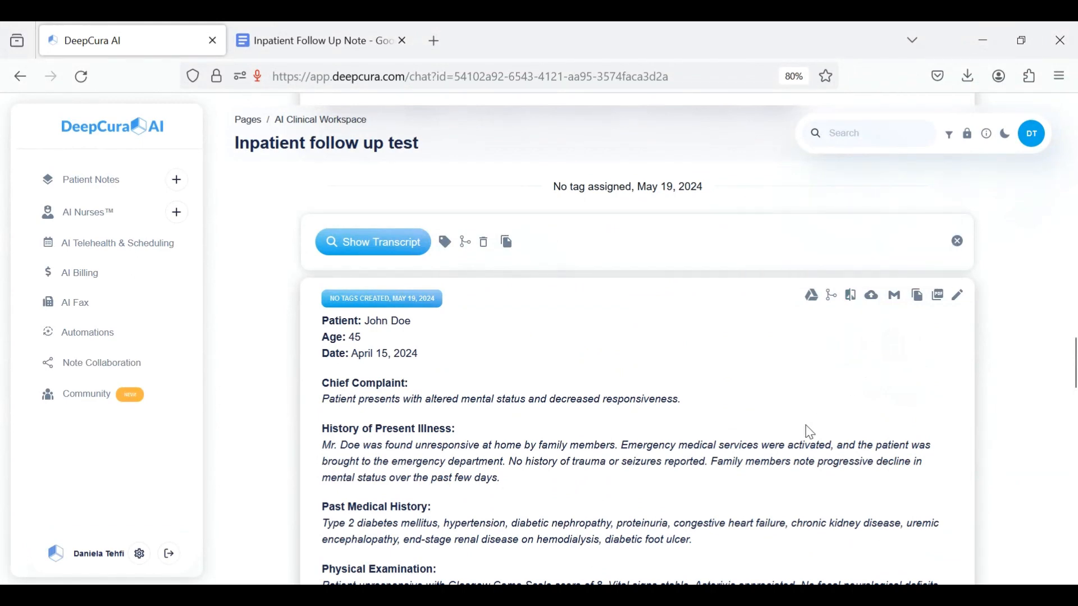
scroll(722, 306, up, 1)
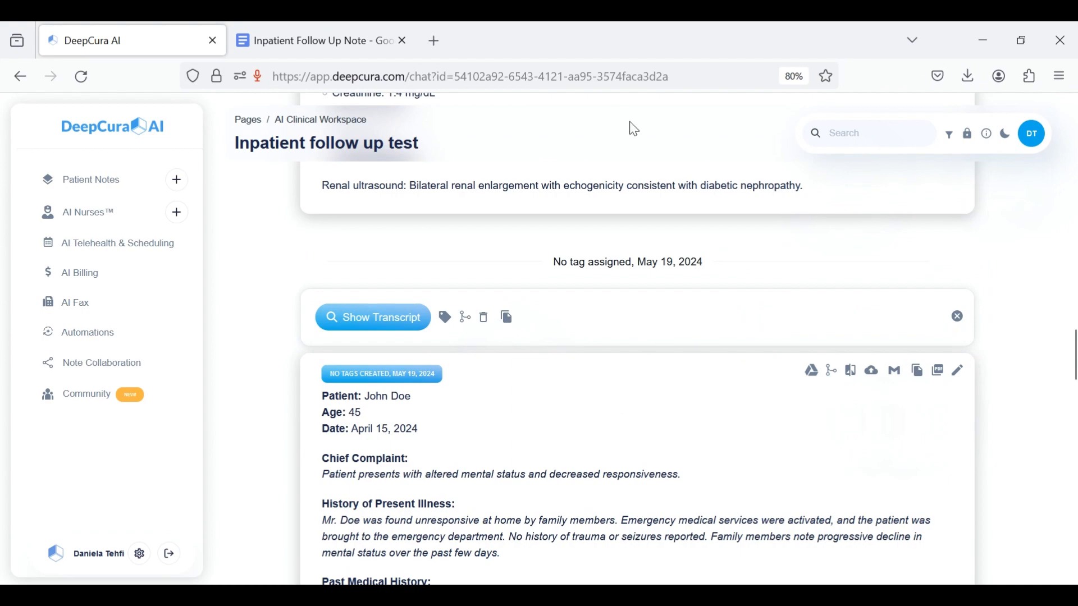
scroll(692, 429, down, 7)
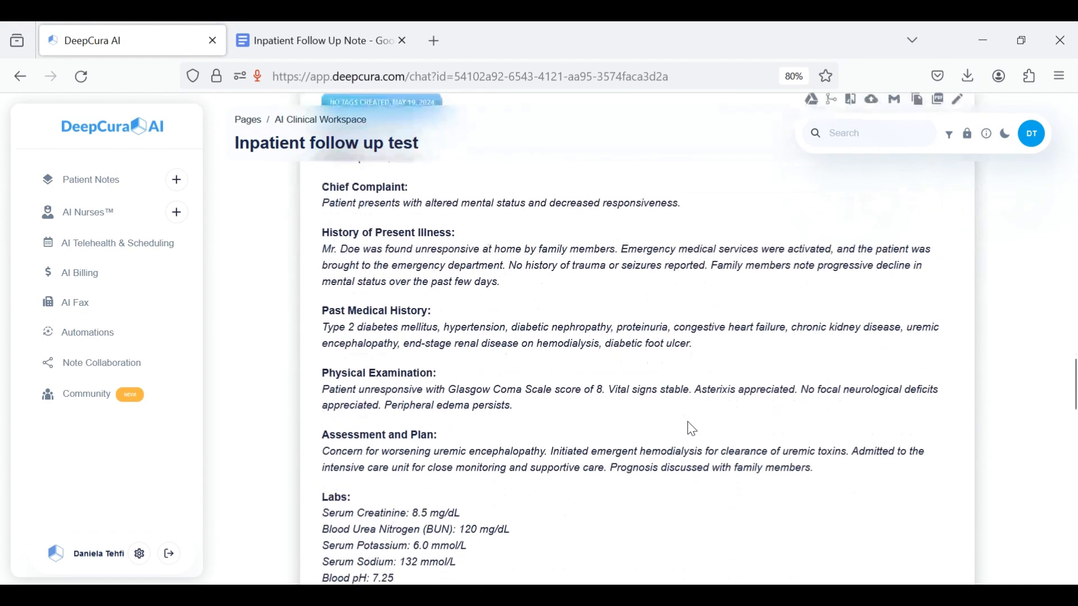
scroll(692, 429, up, 1)
scroll(692, 429, up, 12)
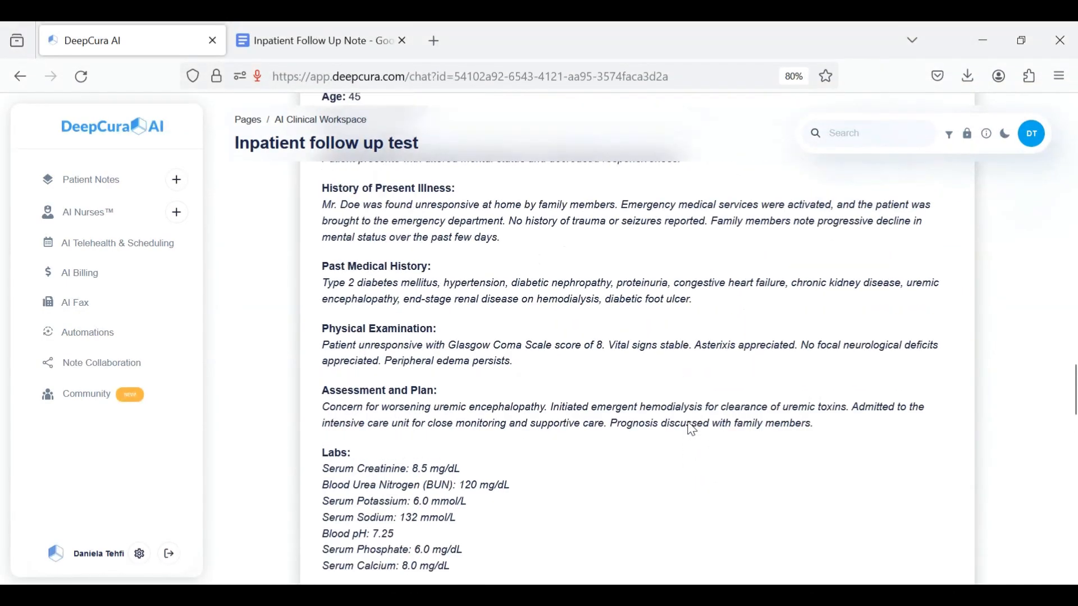
scroll(692, 429, down, 4)
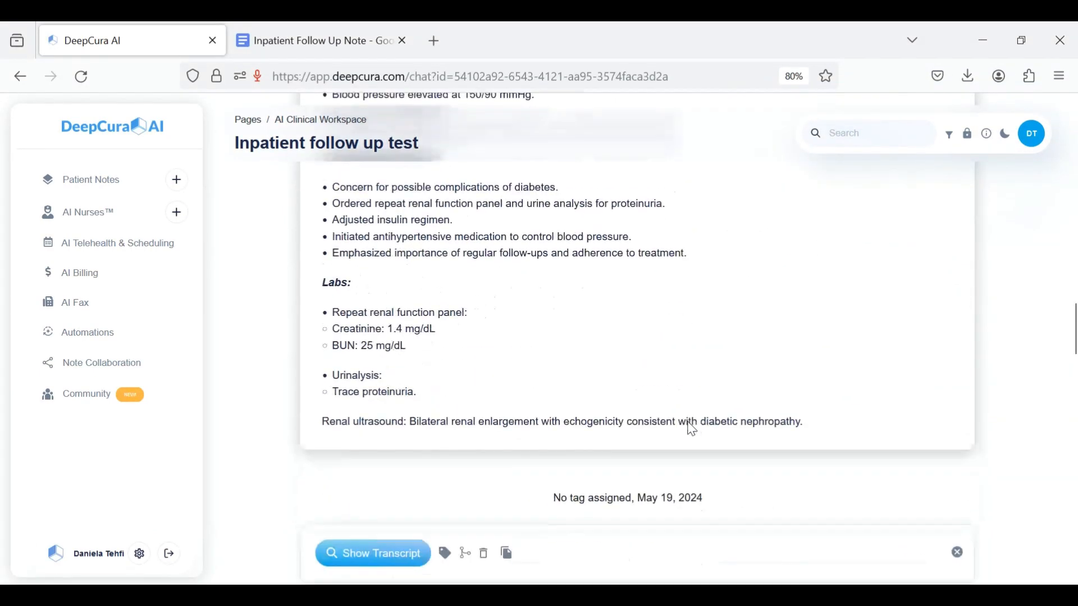
scroll(690, 424, down, 5)
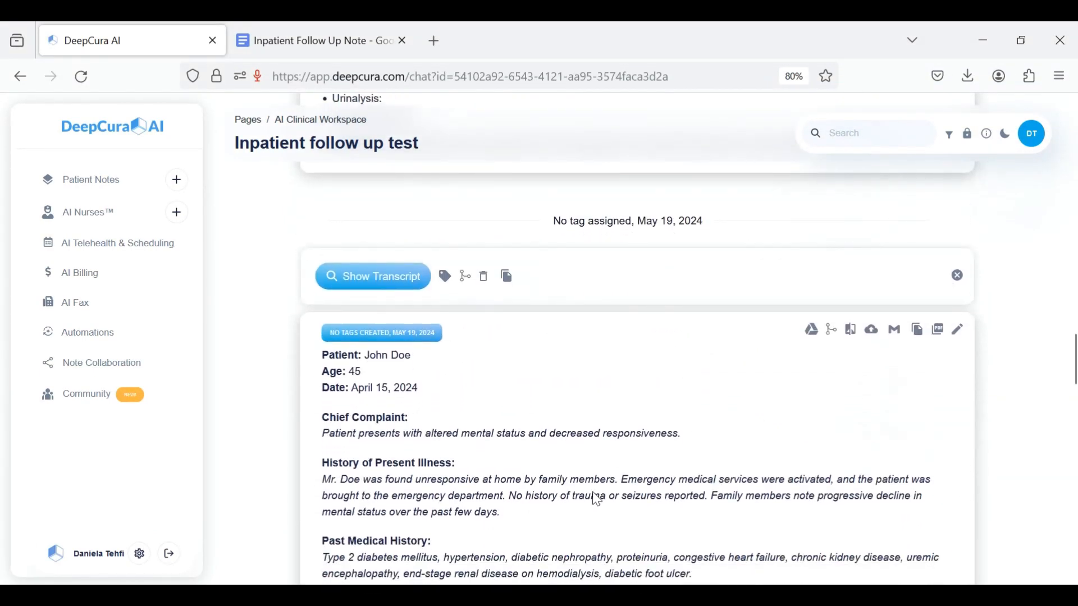
scroll(633, 496, down, 3)
scroll(655, 373, up, 7)
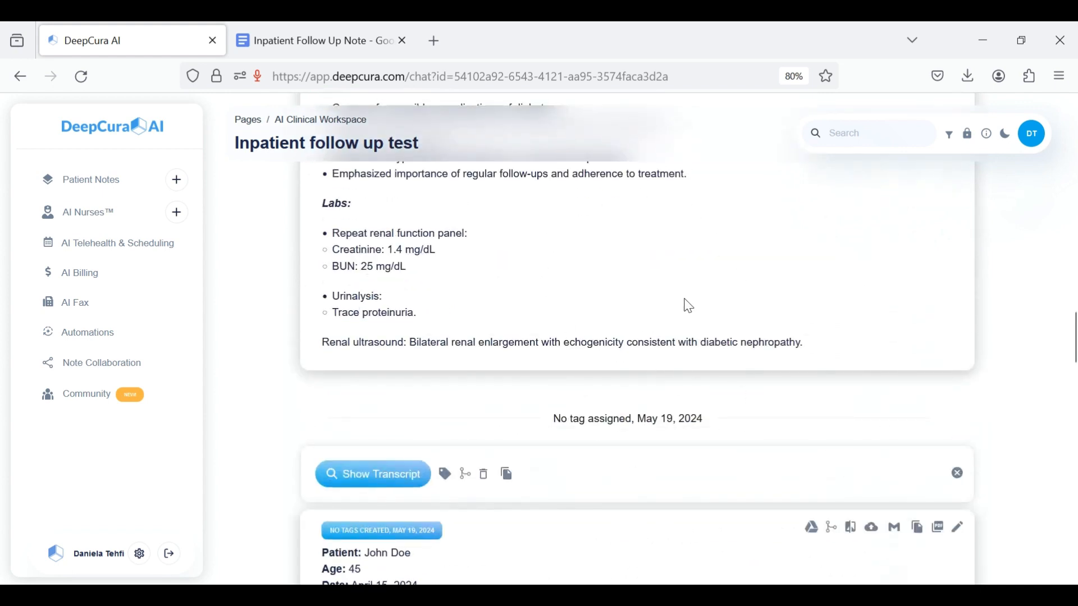
scroll(669, 249, down, 3)
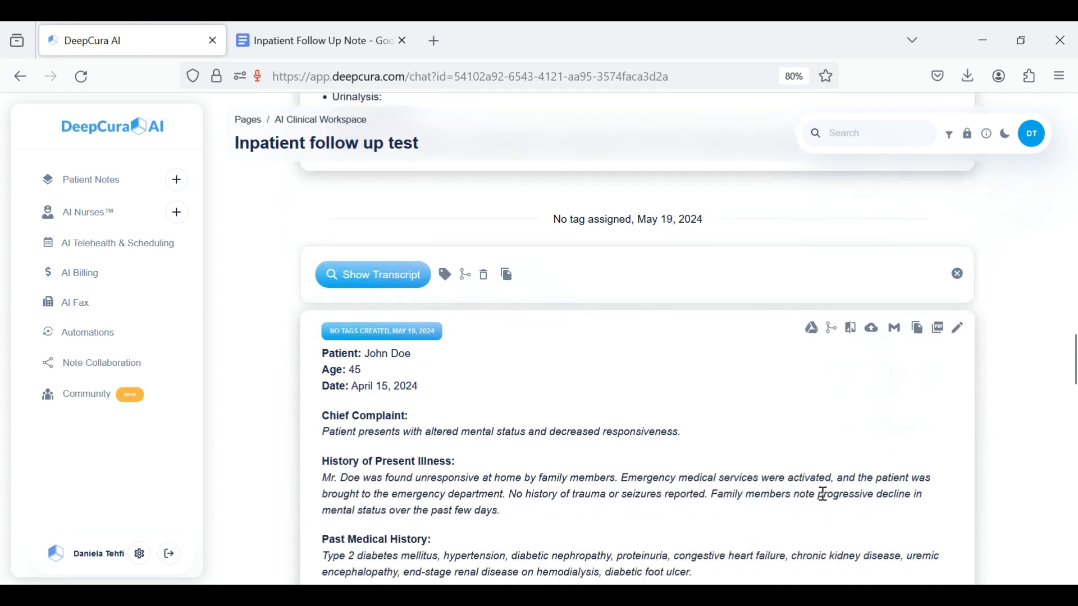
scroll(823, 494, down, 1)
scroll(865, 452, up, 5)
scroll(825, 404, down, 7)
scroll(766, 342, up, 3)
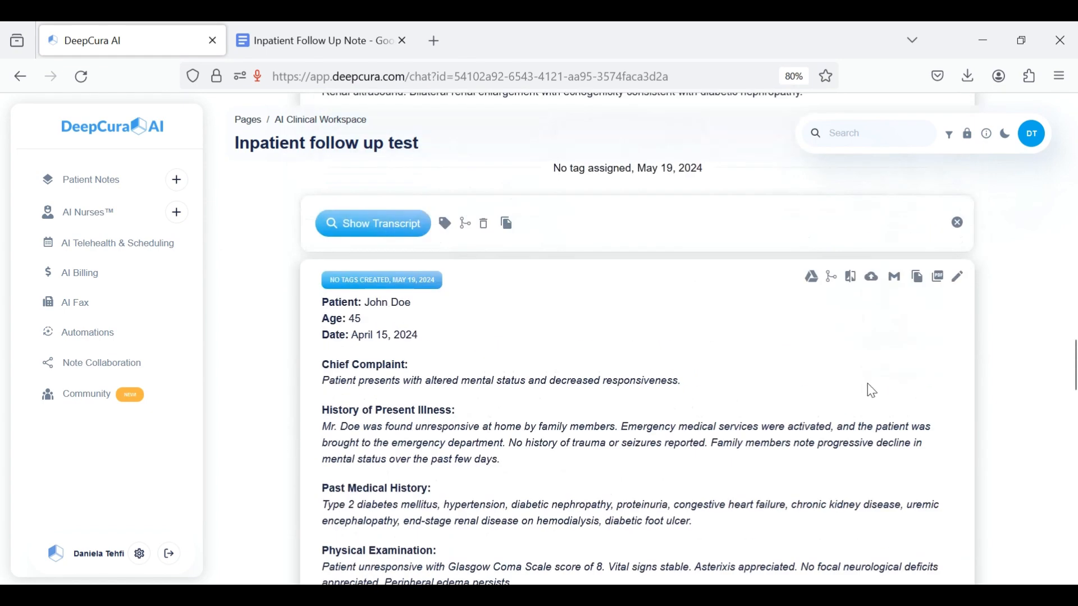
scroll(870, 387, up, 2)
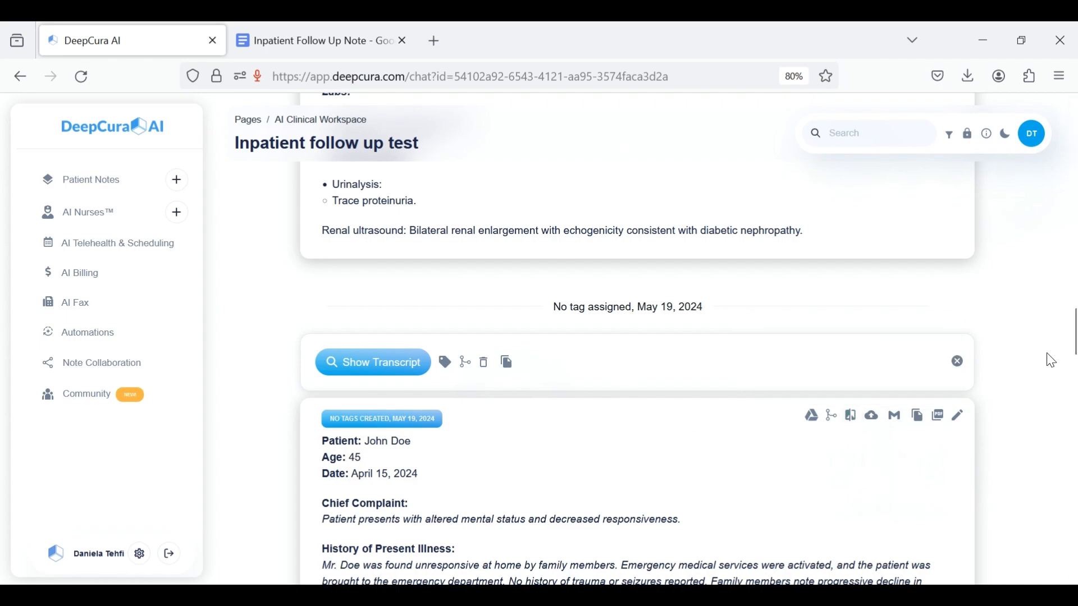
Step: Examine the newly generated note combining both visits, from its medical history and physical examination down to the labs
scroll(1051, 361, down, 20)
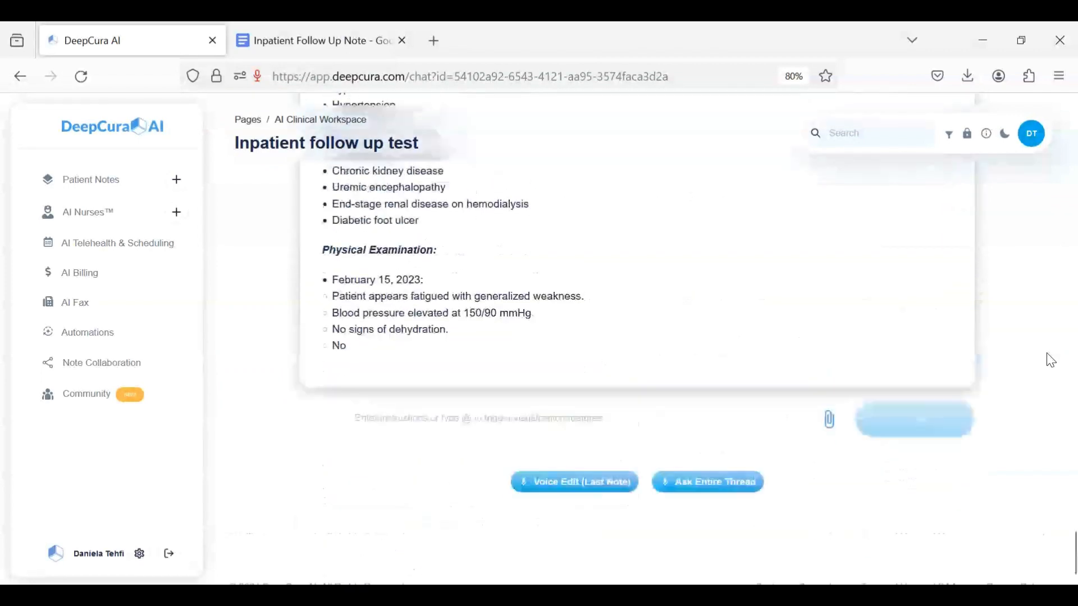
scroll(714, 375, up, 4)
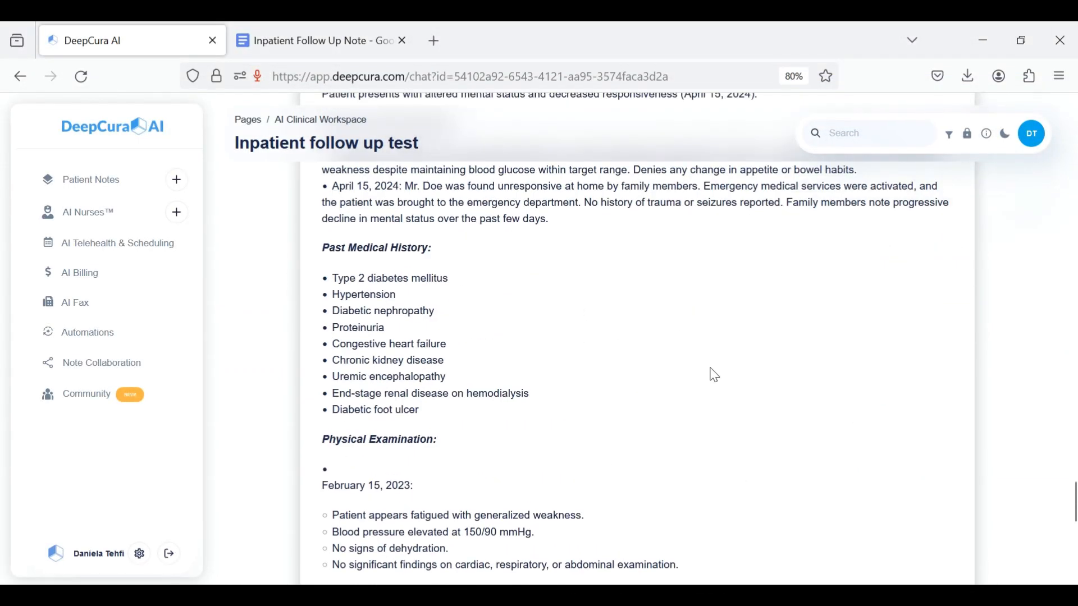
scroll(715, 375, down, 4)
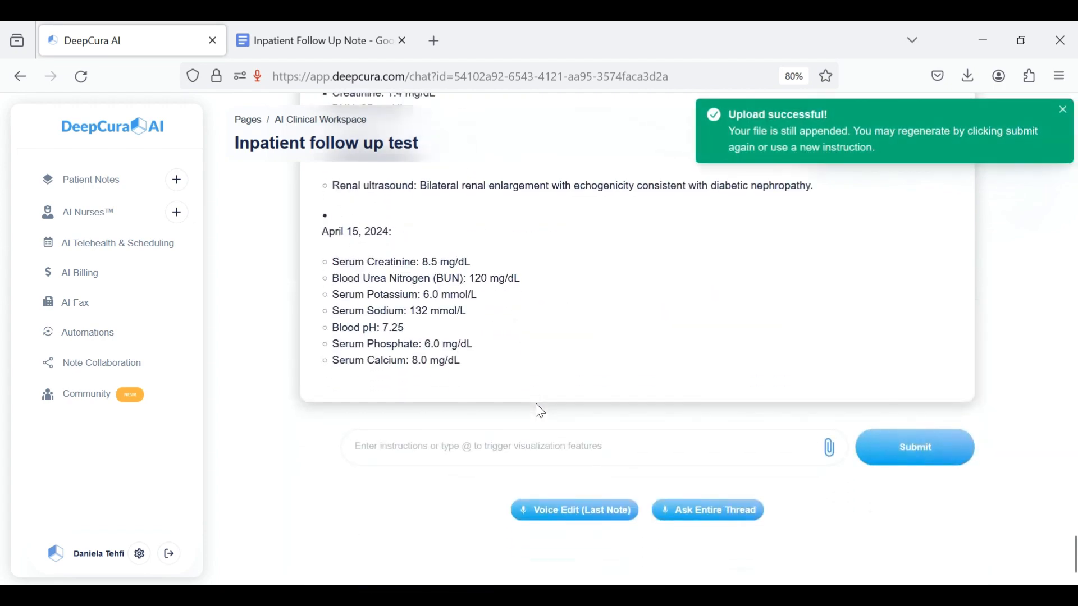
Step: Review the labs section of the combined note, comparing the February 15, 2023 and April 15, 2024 entries
scroll(536, 404, up, 5)
scroll(540, 411, down, 1)
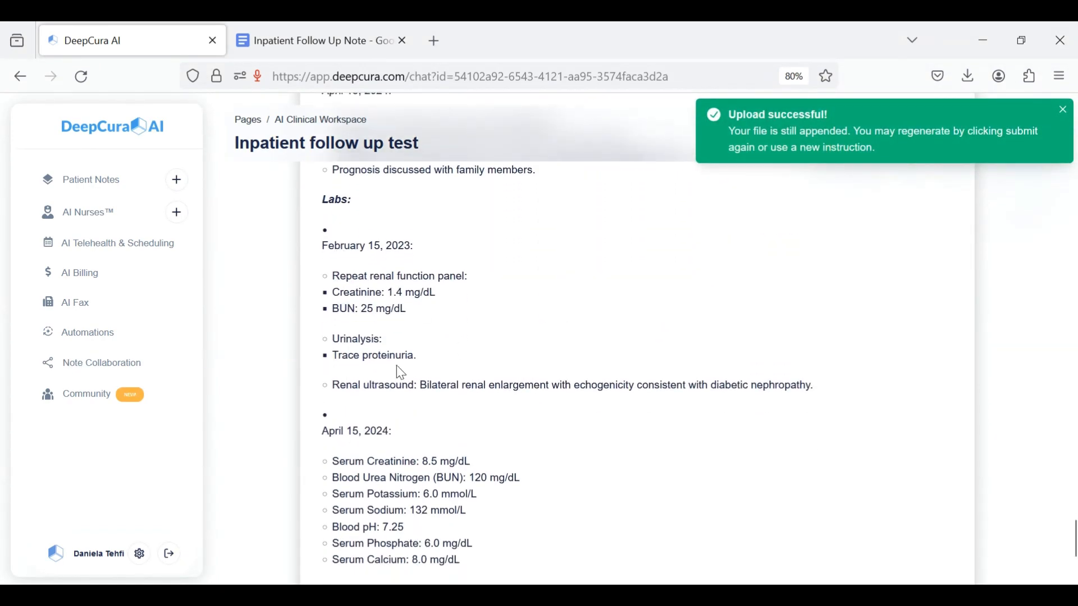
drag(341, 246, 459, 494)
scroll(463, 497, down, 2)
scroll(494, 496, up, 3)
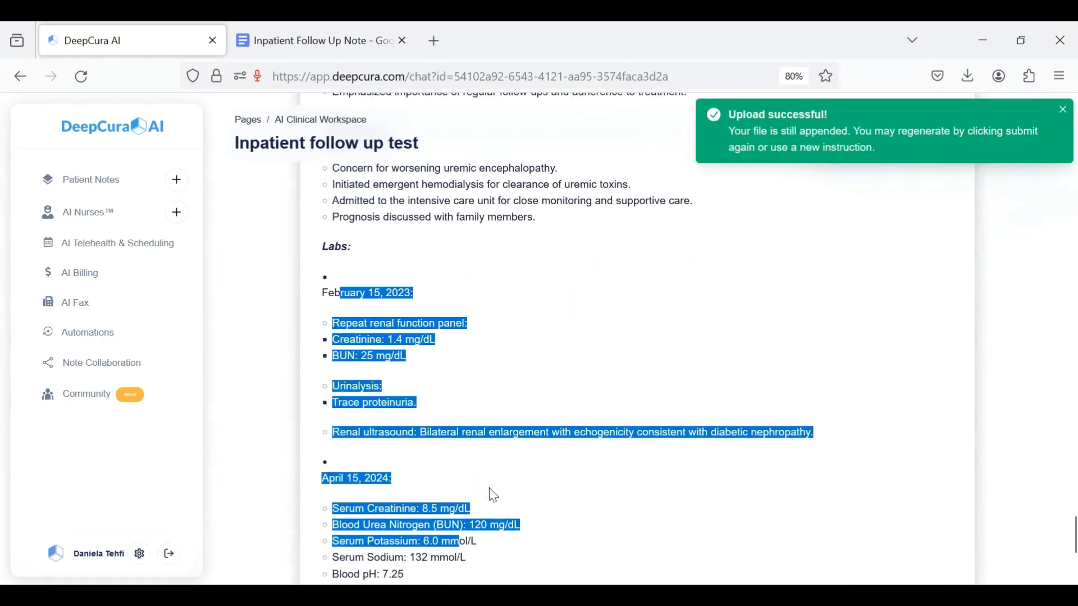
click(360, 286)
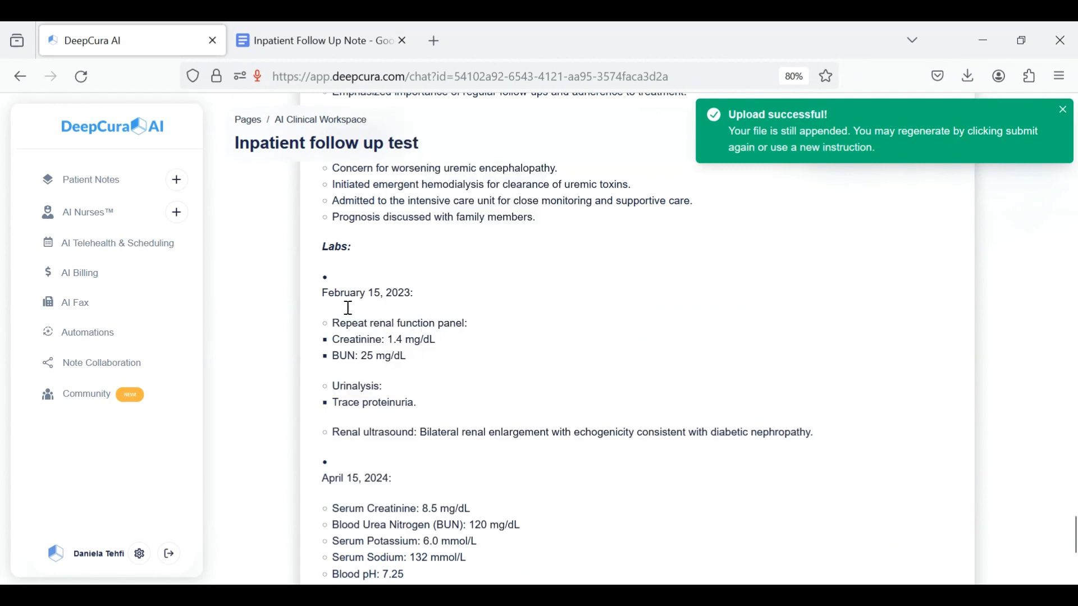
drag(378, 296, 500, 397)
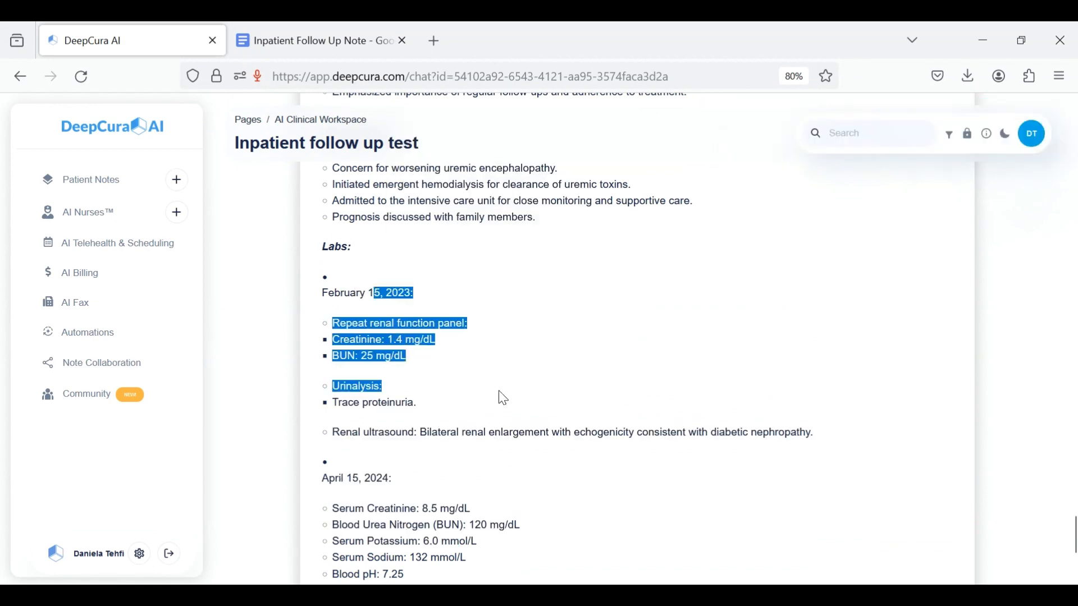
scroll(500, 397, down, 4)
Step: Review the combined note's physical examination and its assessment and plan for both visit dates
scroll(500, 397, up, 12)
scroll(504, 399, up, 5)
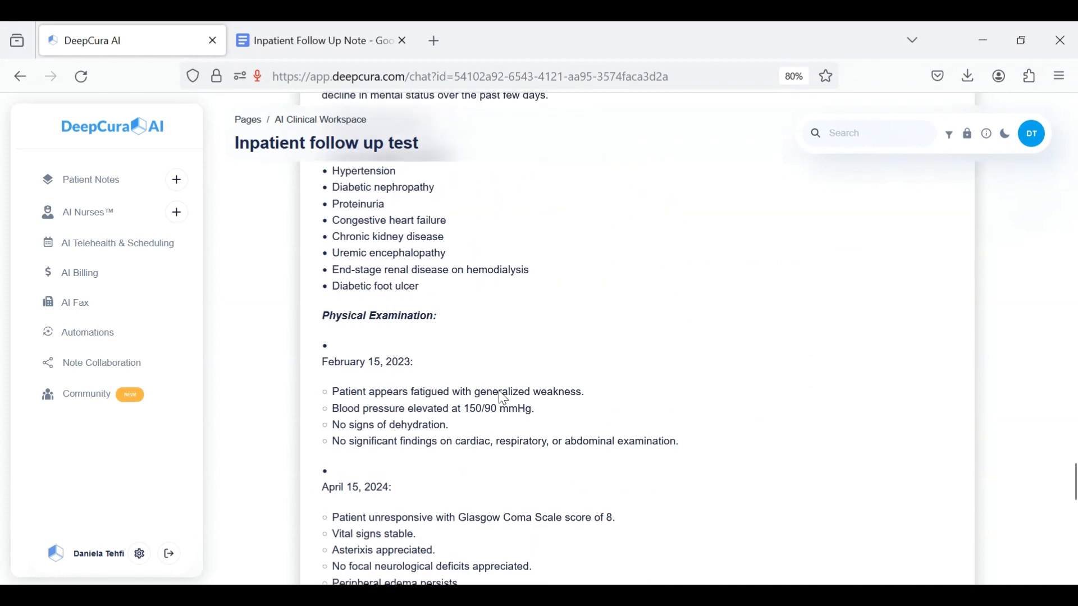
scroll(504, 399, down, 1)
scroll(503, 398, down, 3)
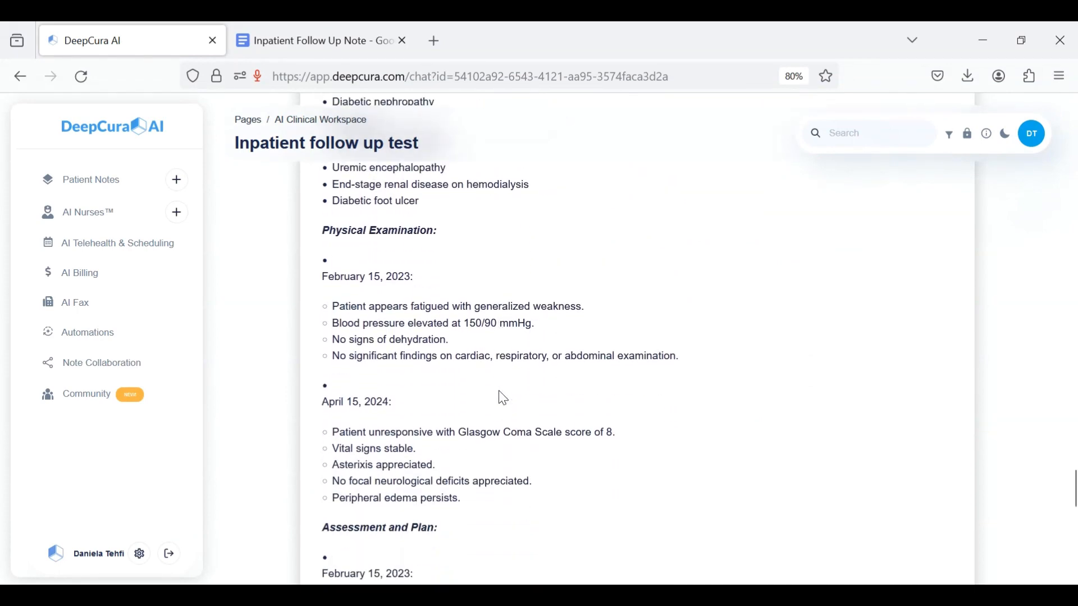
scroll(500, 397, up, 1)
drag(389, 265, 474, 440)
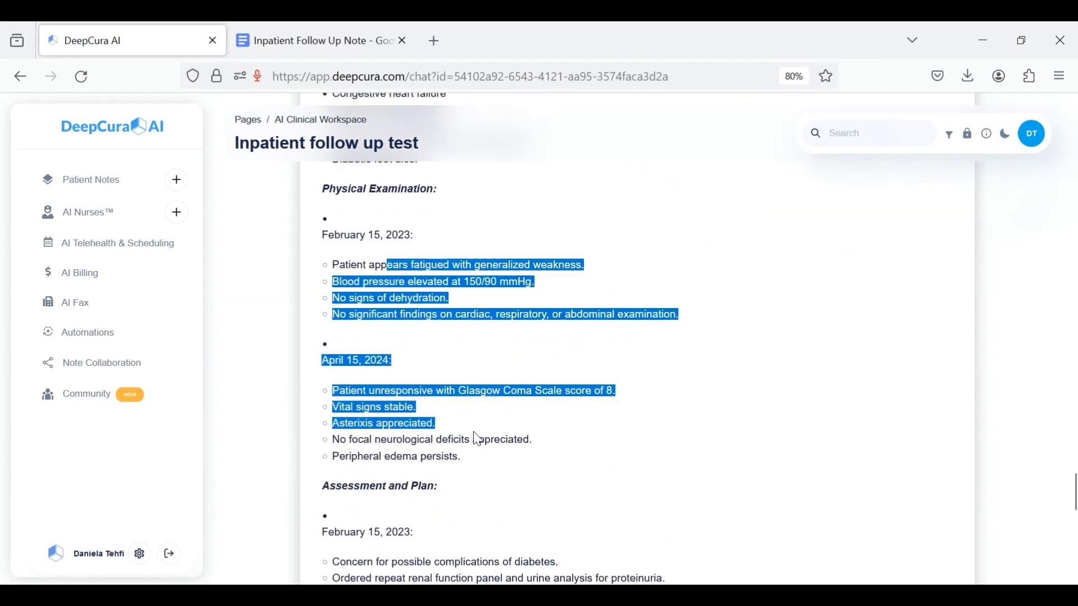
scroll(474, 439, down, 3)
scroll(477, 438, down, 1)
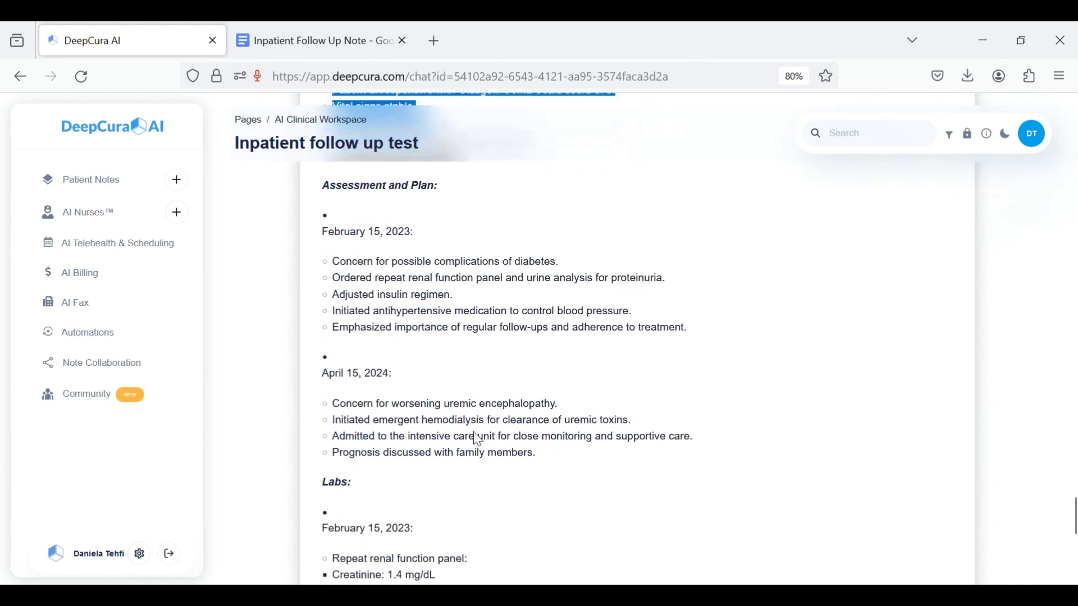
drag(420, 285, 478, 435)
Step: Examine the combined note's history of present illness and past medical history for information carried over from both visits
scroll(479, 432, up, 9)
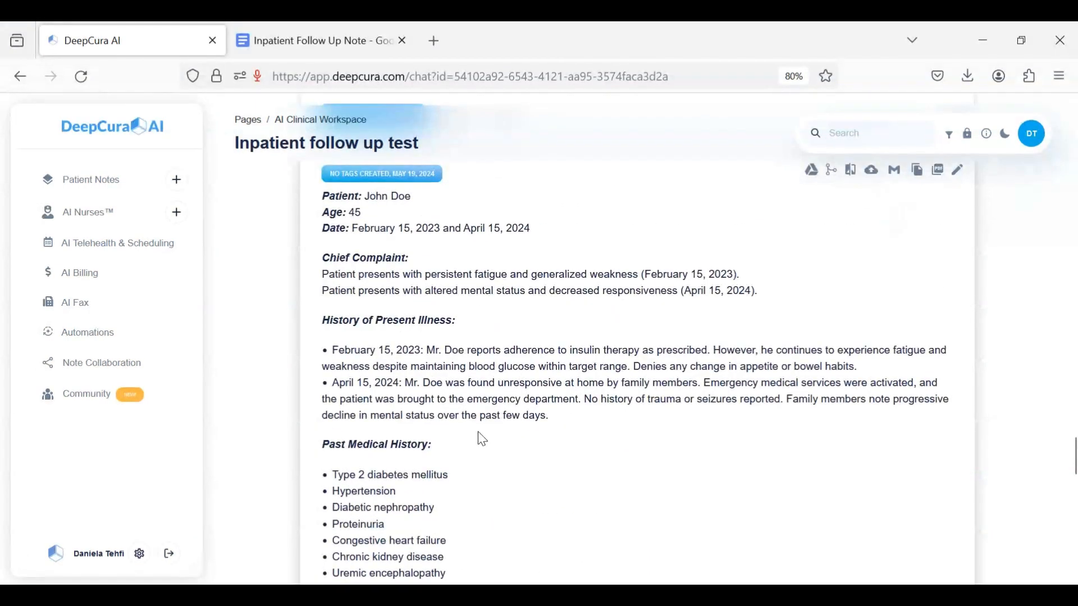
scroll(483, 439, down, 1)
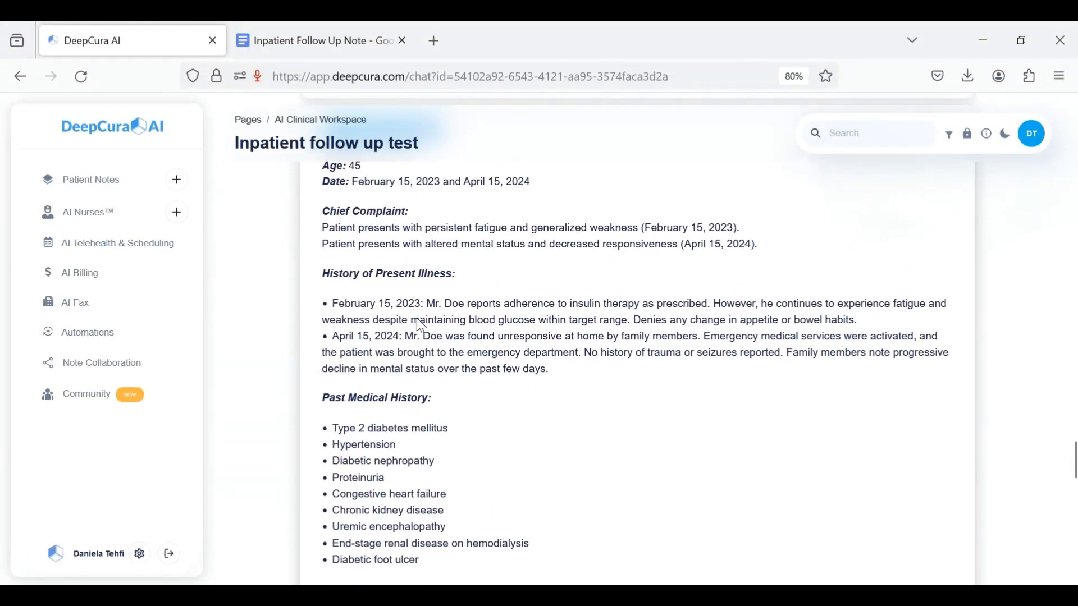
drag(408, 304, 490, 399)
scroll(533, 466, up, 5)
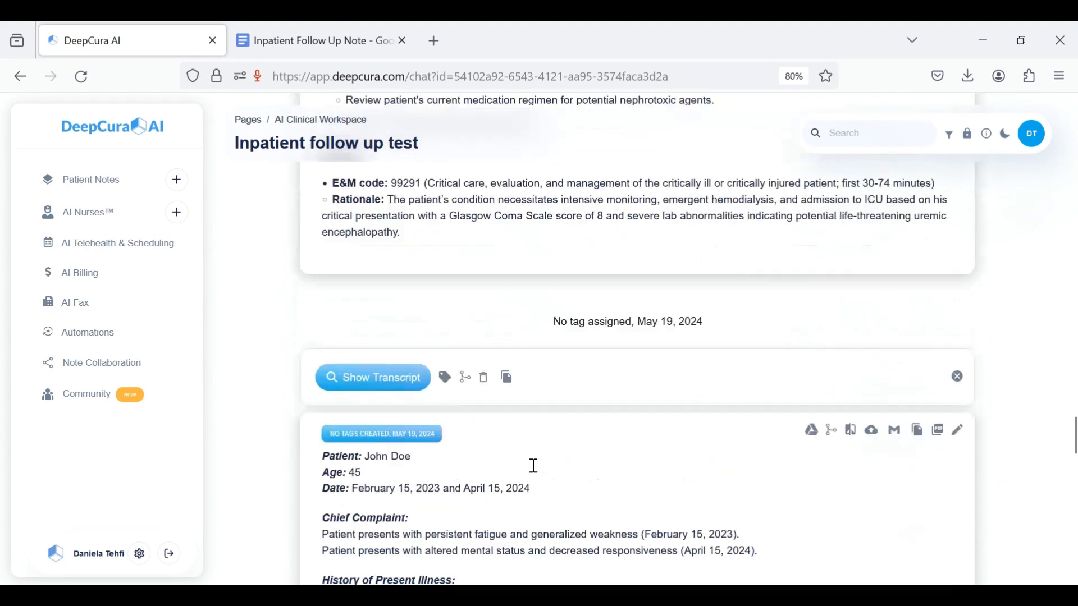
scroll(534, 469, down, 4)
click(412, 422)
scroll(409, 359, down, 3)
drag(355, 239, 438, 444)
Step: Find the earlier February 15, 2023 note in the thread and merge it with the past note
scroll(709, 424, up, 10)
scroll(712, 430, up, 15)
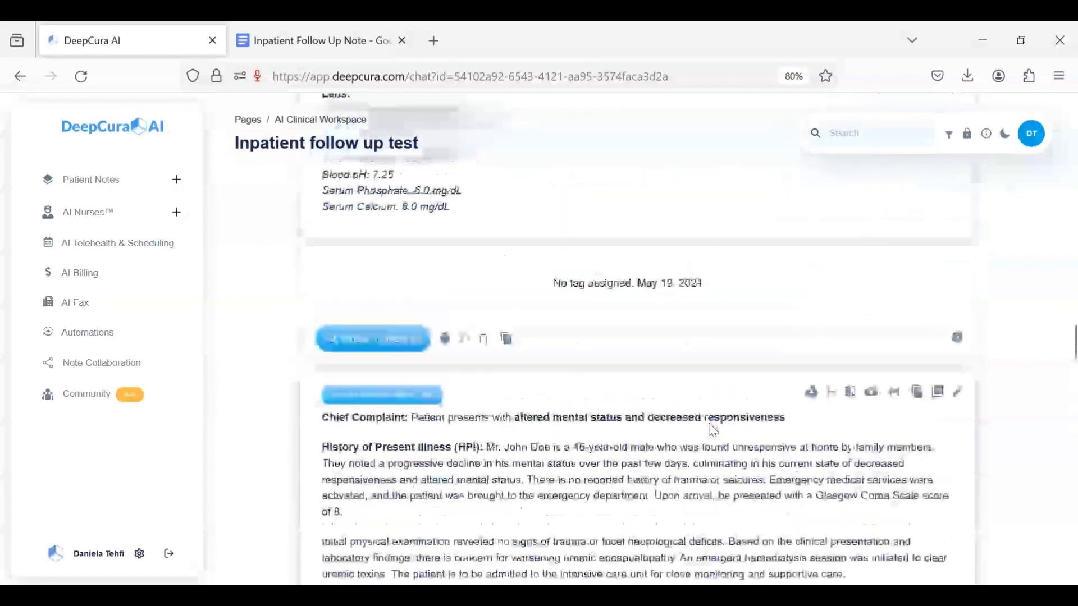
scroll(712, 429, up, 8)
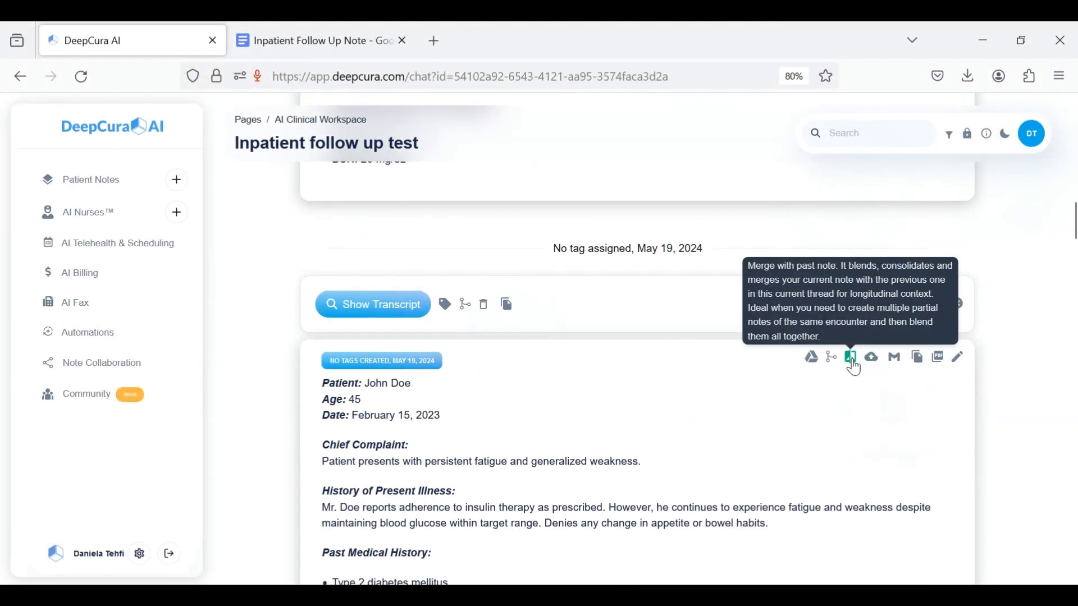
click(852, 360)
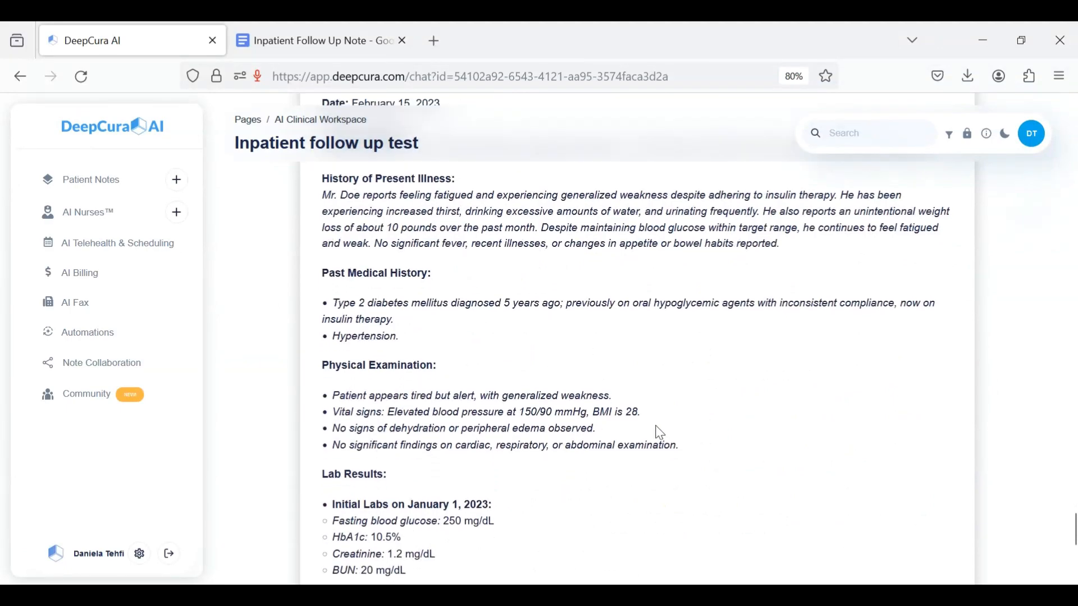
Step: Examine the merged note's lab results, covering the initial labs, repeat labs, urinalysis and renal ultrasound
scroll(661, 433, down, 3)
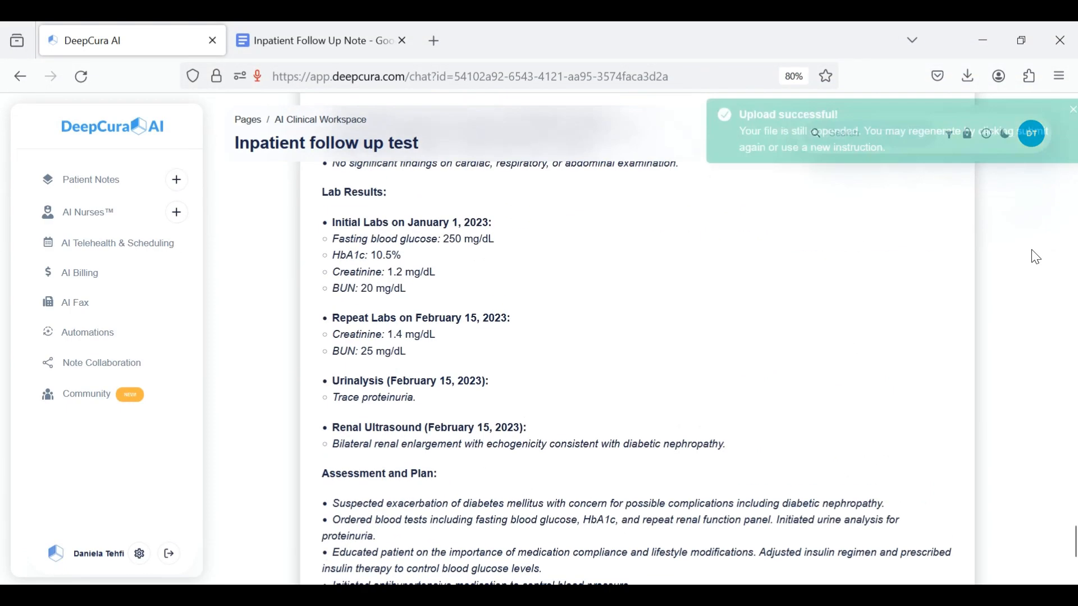
scroll(1053, 343, down, 10)
scroll(1053, 343, up, 5)
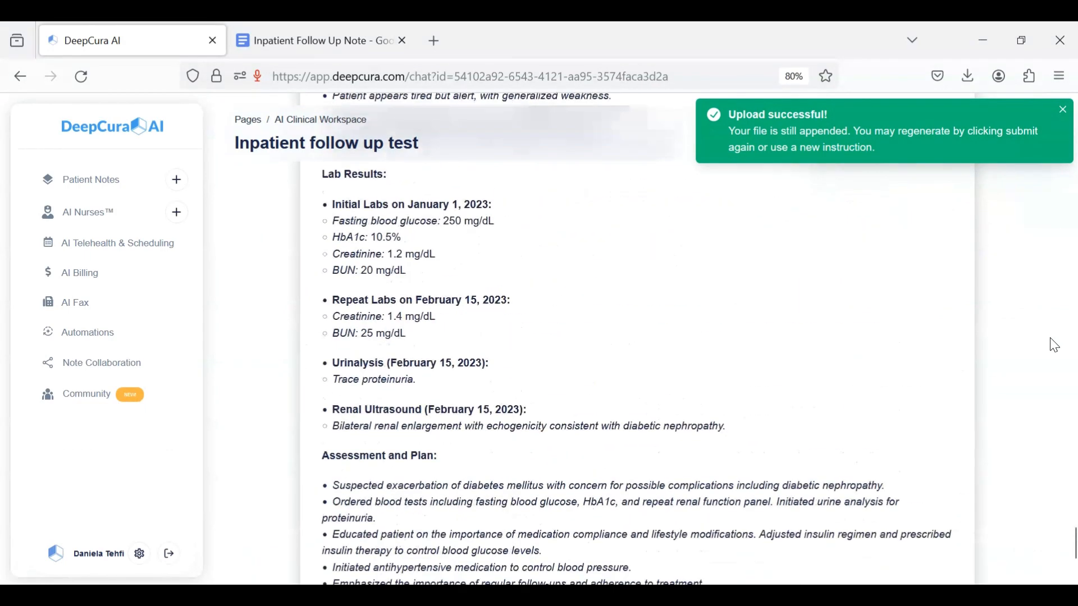
scroll(605, 363, up, 2)
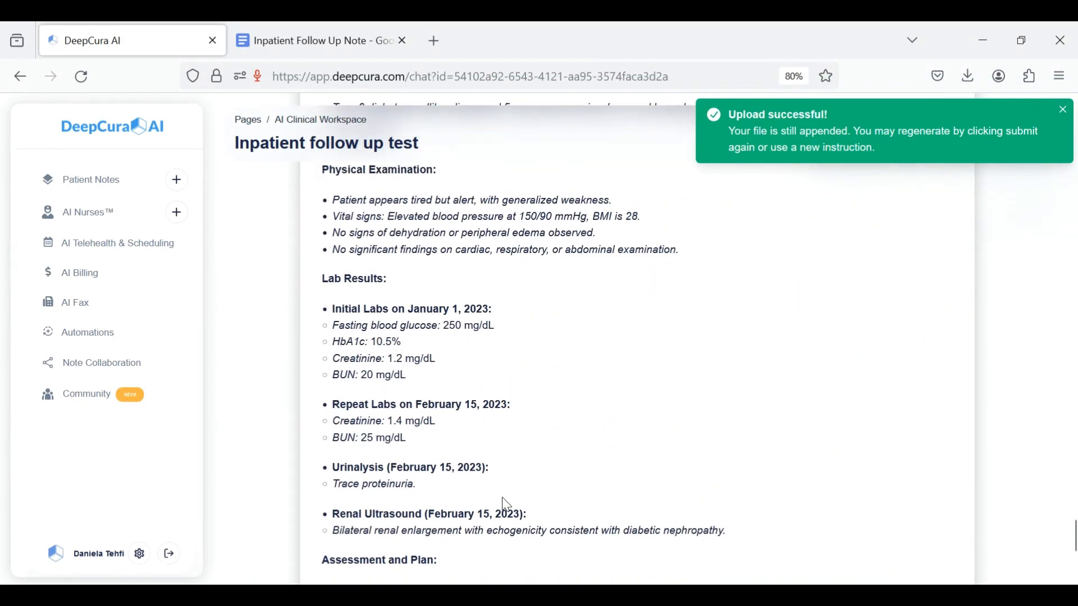
scroll(511, 466, down, 1)
drag(398, 280, 594, 464)
click(482, 407)
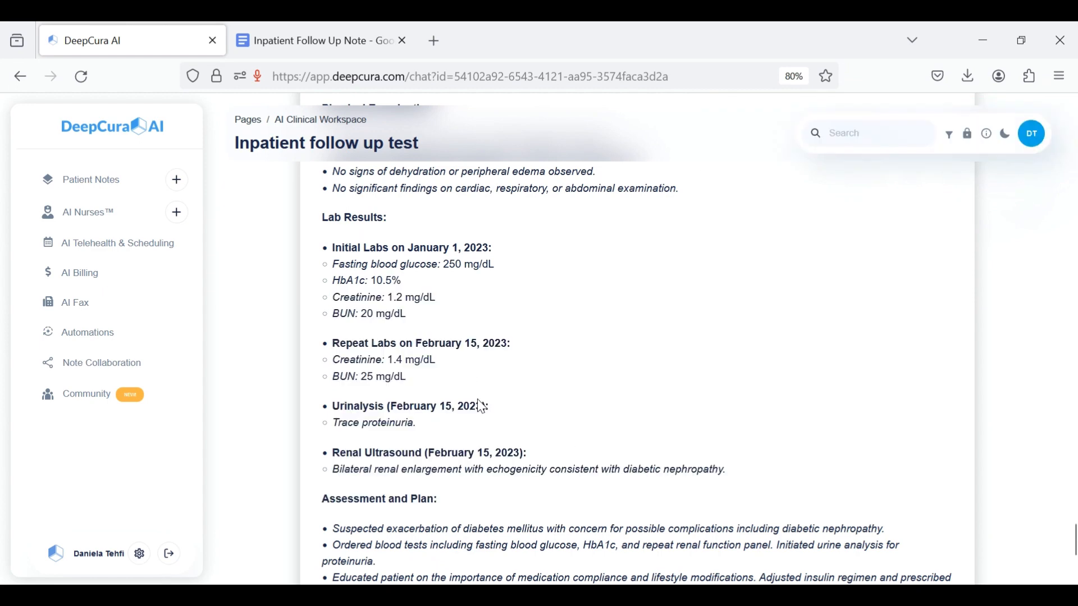
drag(398, 281, 458, 452)
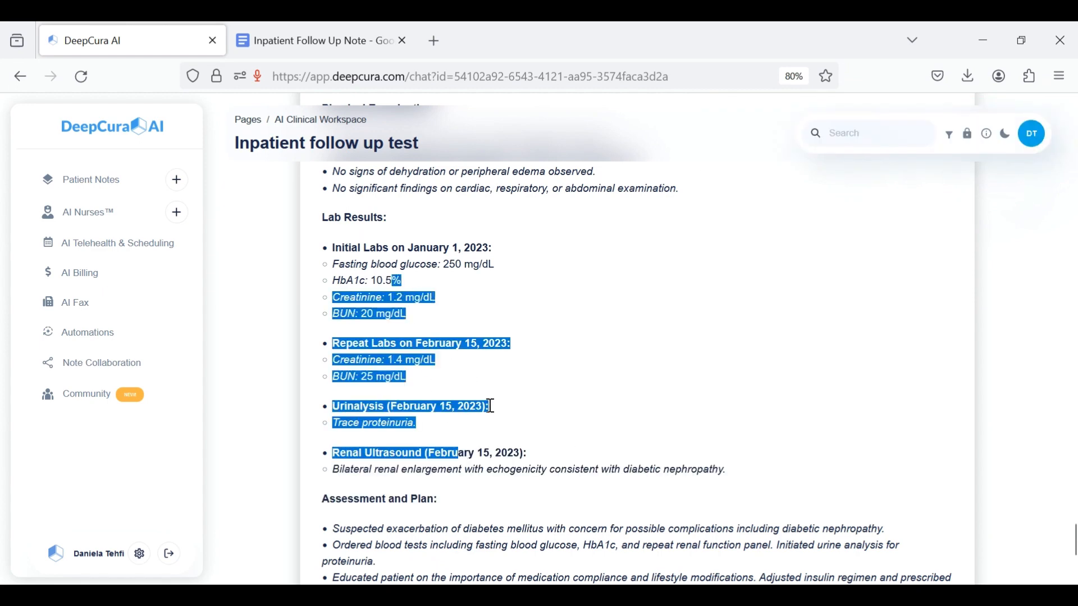
Step: Read the merged note from its history of present illness through to the assessment and plan
scroll(490, 405, up, 3)
scroll(490, 406, up, 5)
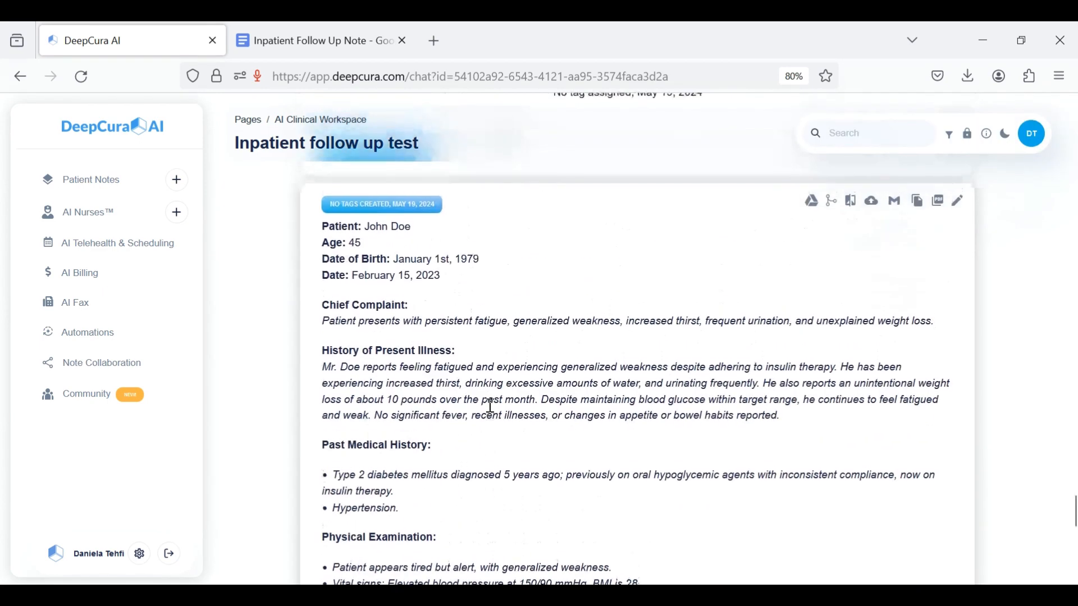
scroll(522, 460, down, 1)
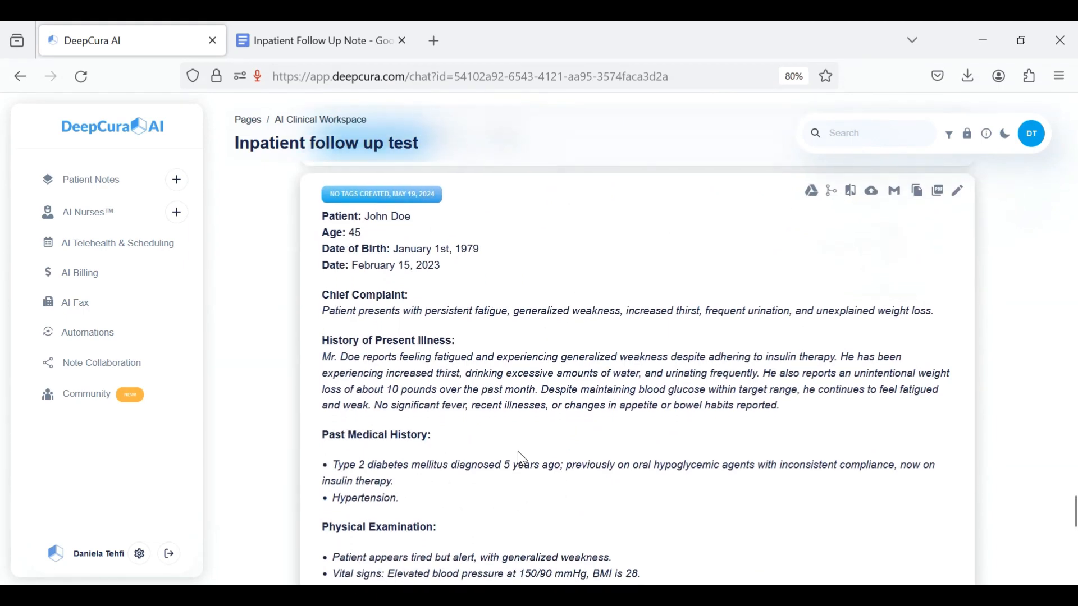
drag(443, 337, 605, 392)
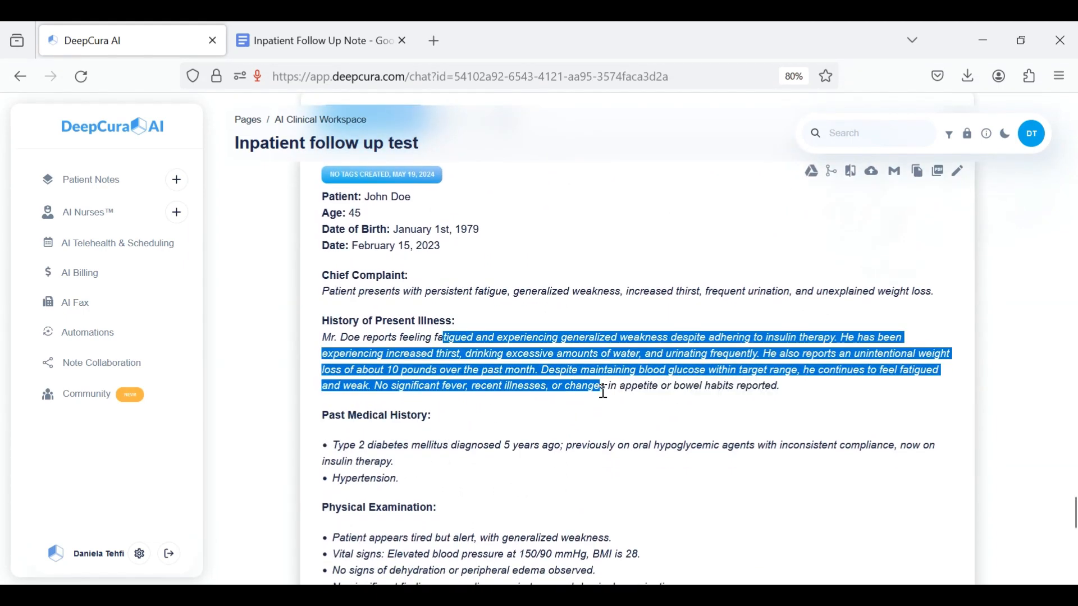
click(692, 386)
scroll(688, 384, down, 10)
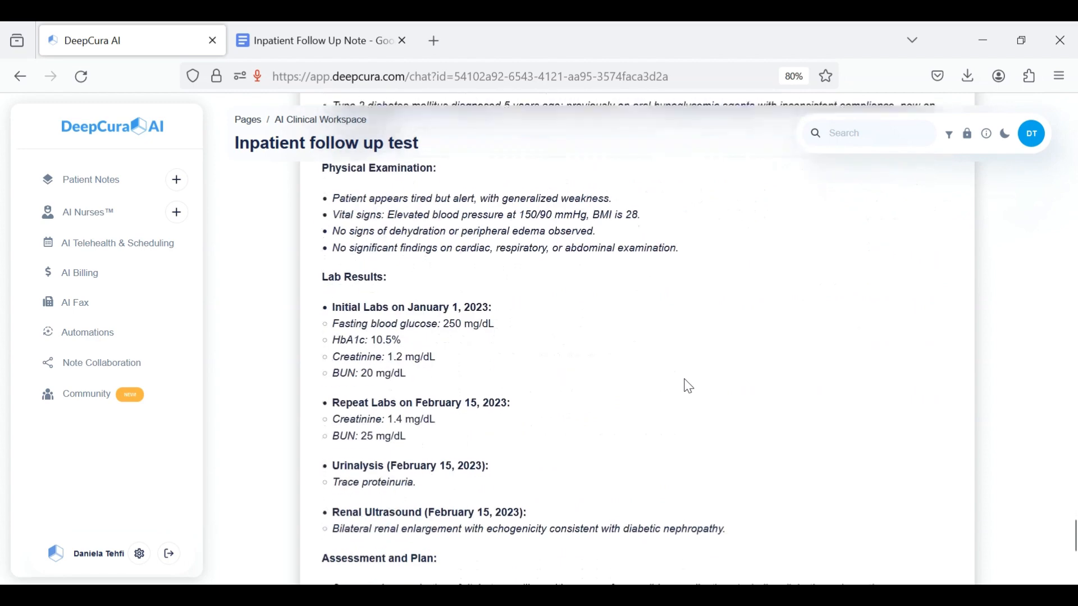
scroll(596, 318, down, 2)
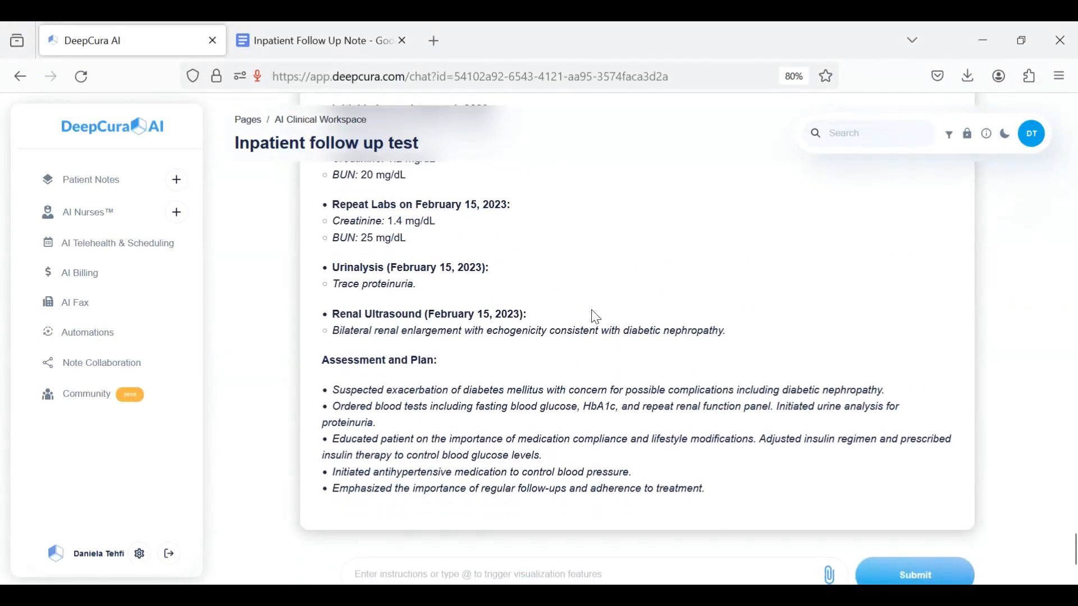
scroll(677, 364, down, 2)
scroll(663, 312, down, 2)
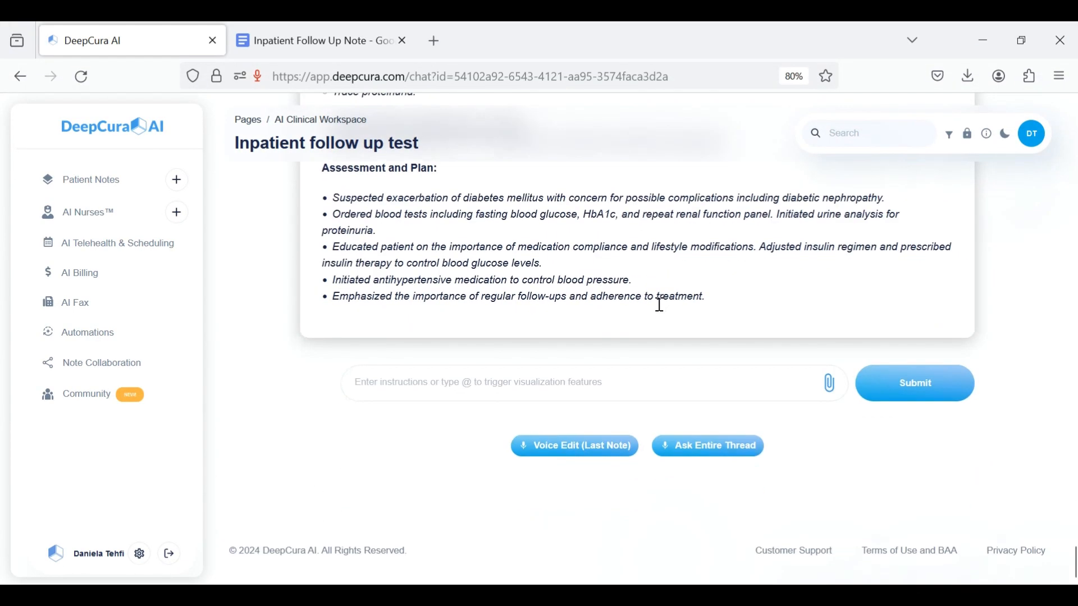